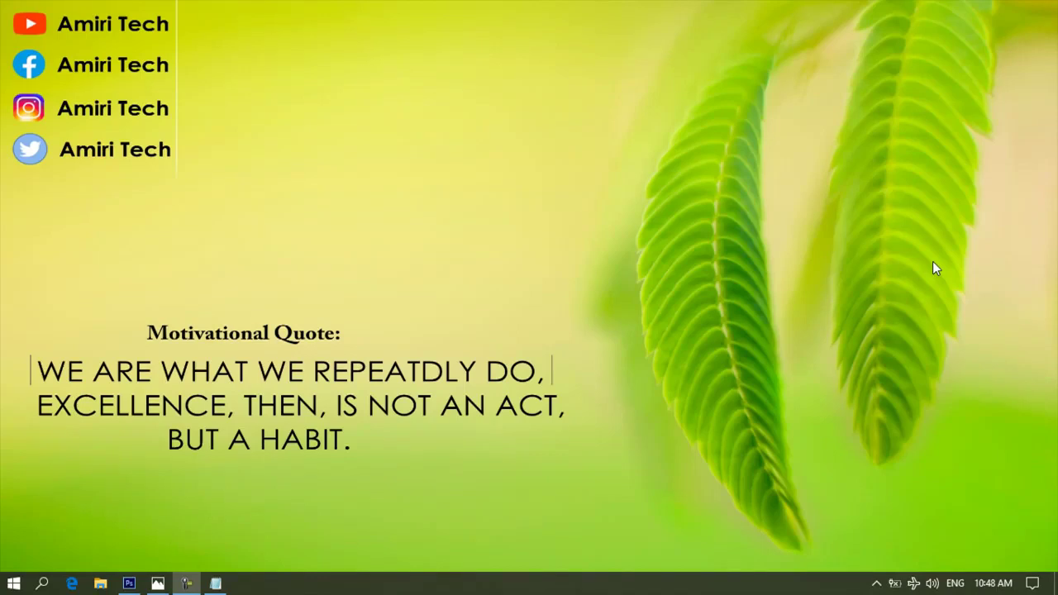
Step: Refresh the desktop, preview the finished spiral image 4.jpg, then return to Photoshop
{"action": "right_click", "coordinate": [450, 107]}
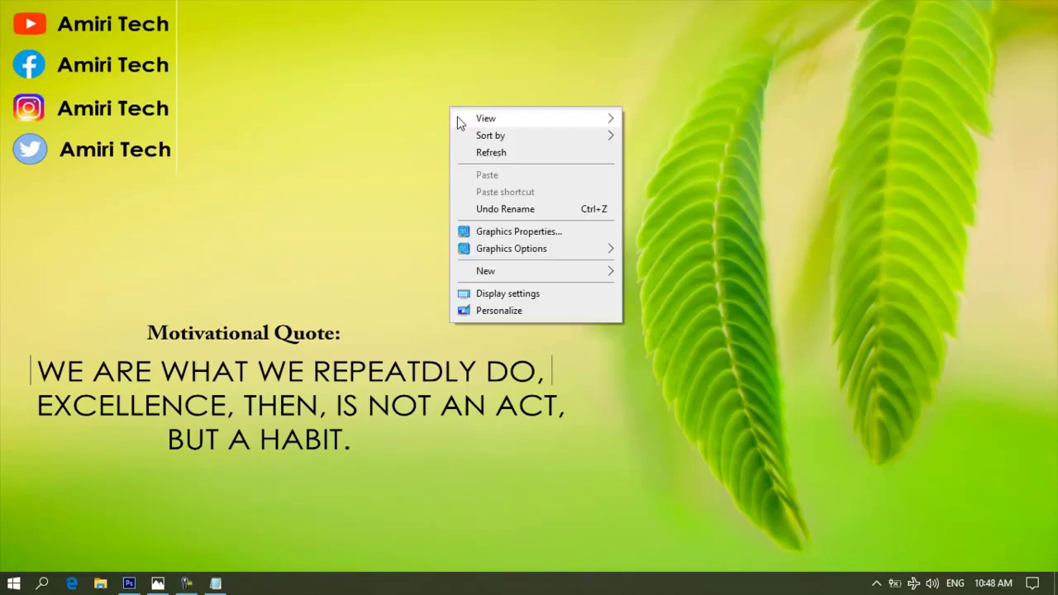
{"action": "left_click", "coordinate": [487, 153]}
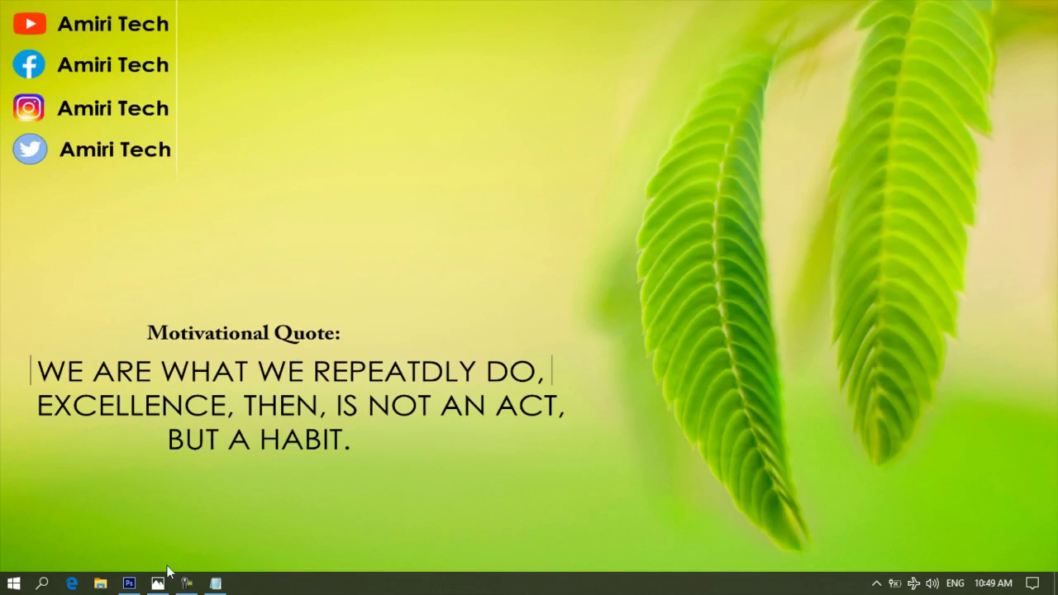
{"action": "left_click", "coordinate": [157, 583]}
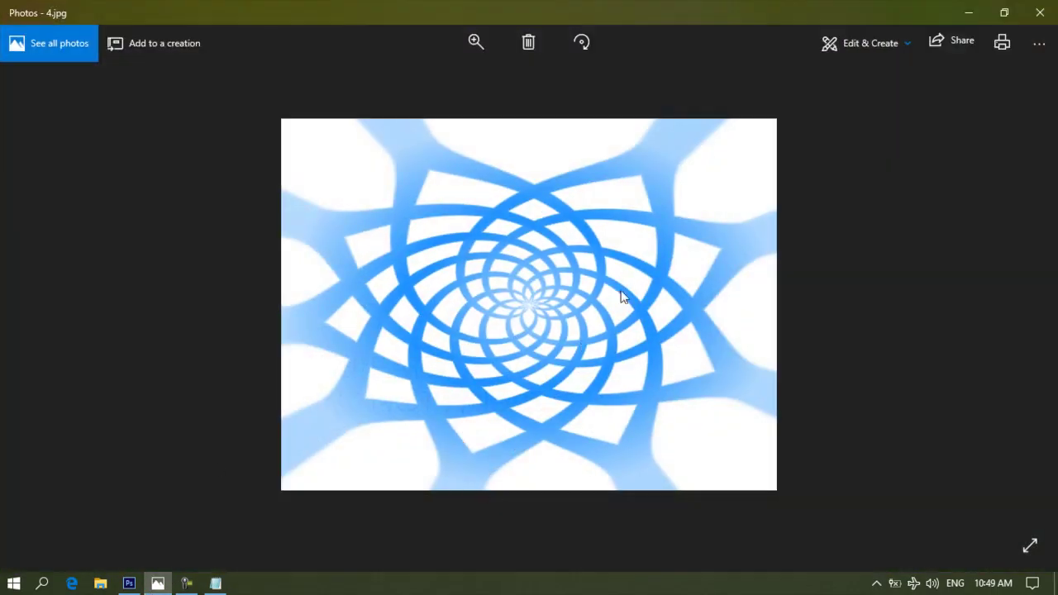
{"action": "left_click", "coordinate": [969, 13]}
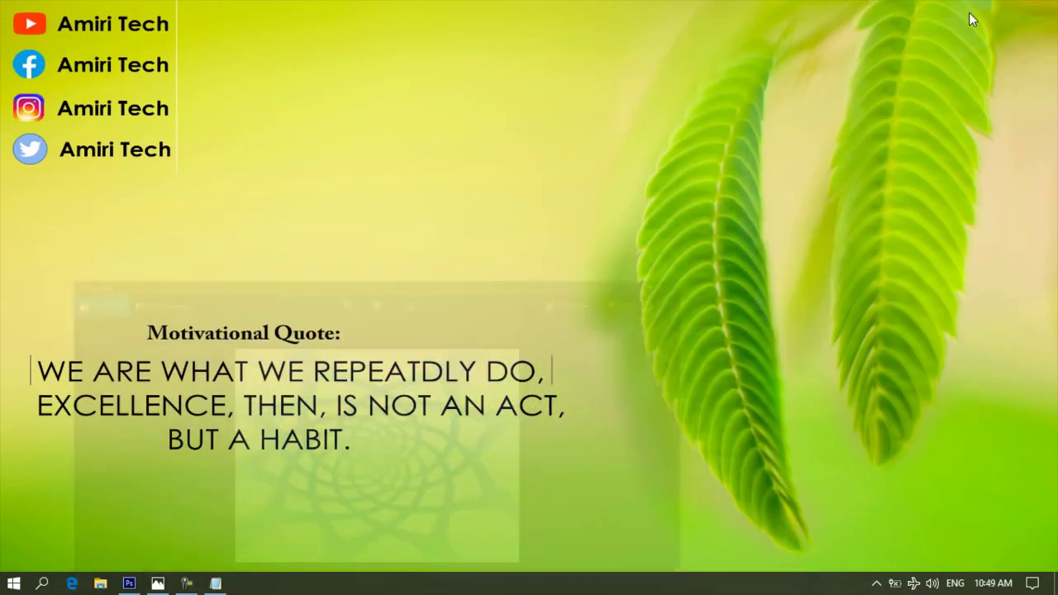
{"action": "left_click", "coordinate": [138, 583]}
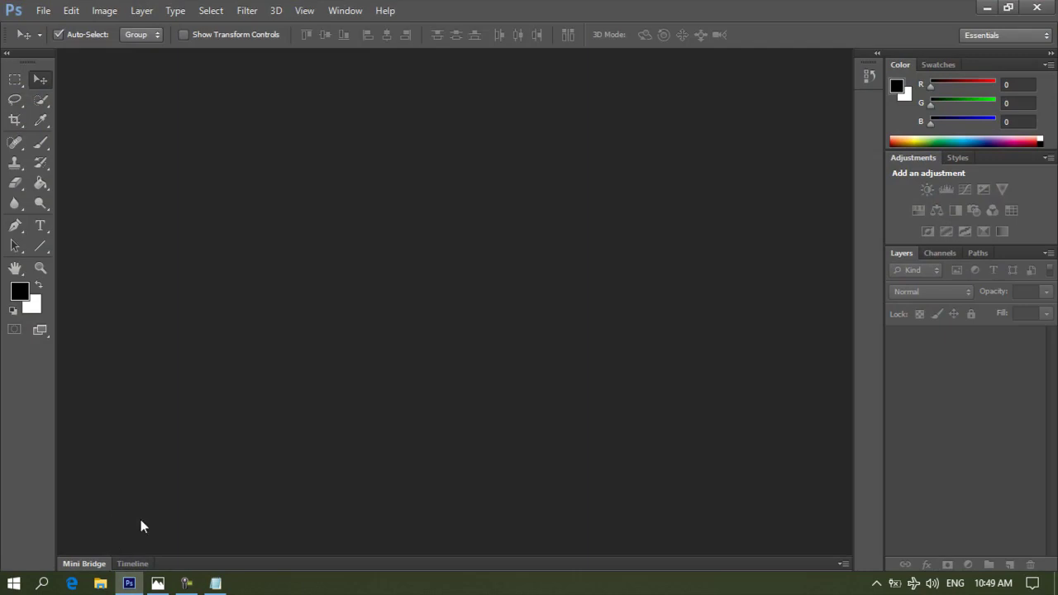
Step: Copy the foreground hex code 0988ff from the Notepad colour notes
{"action": "left_click", "coordinate": [20, 293]}
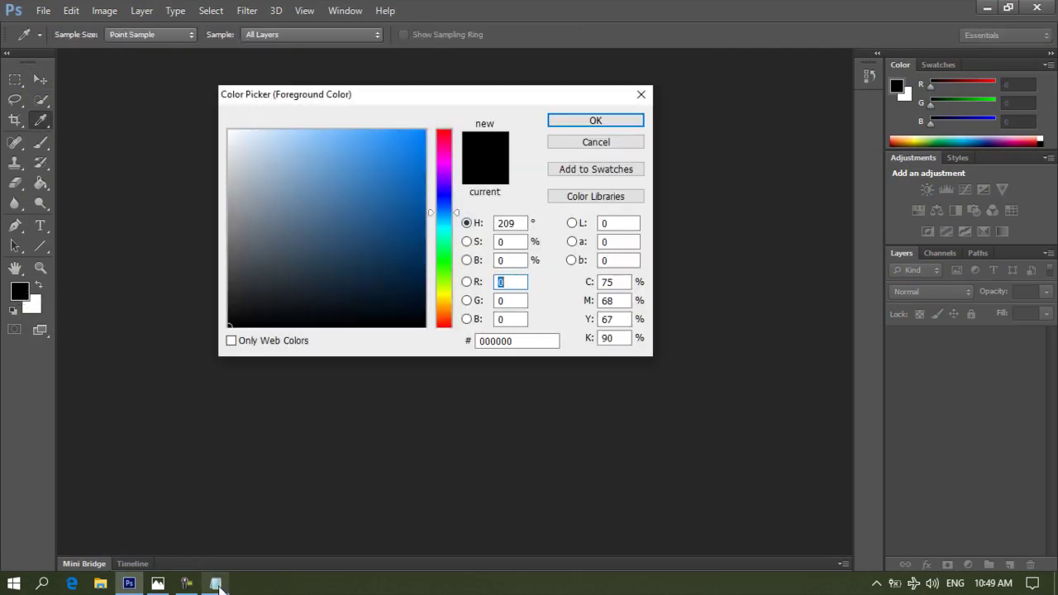
{"action": "left_click", "coordinate": [214, 583]}
{"action": "left_click_drag", "start_coordinate": [579, 223], "coordinate": [459, 219]}
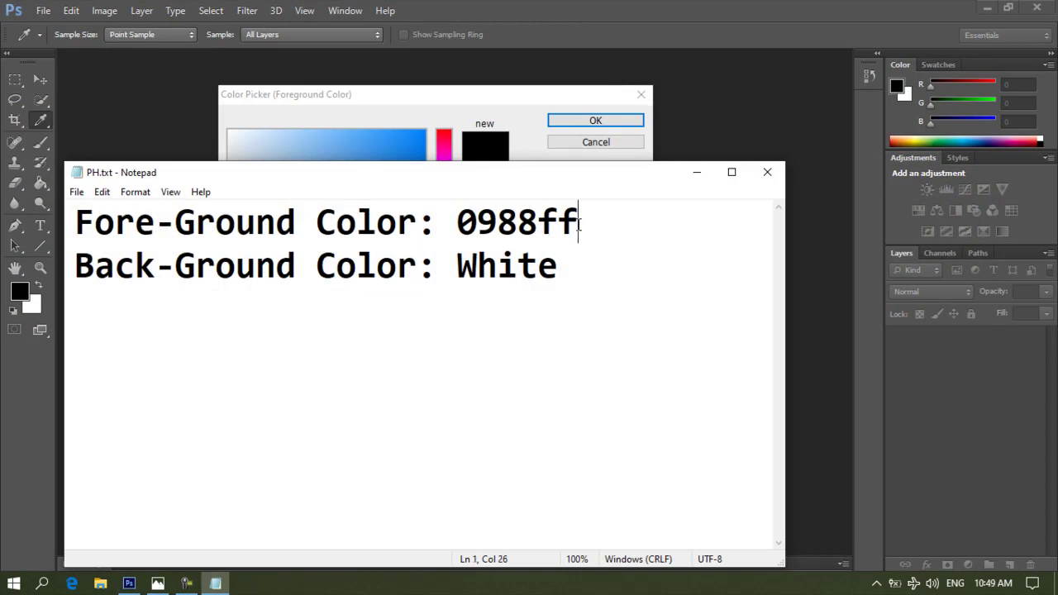
{"action": "right_click", "coordinate": [486, 218]}
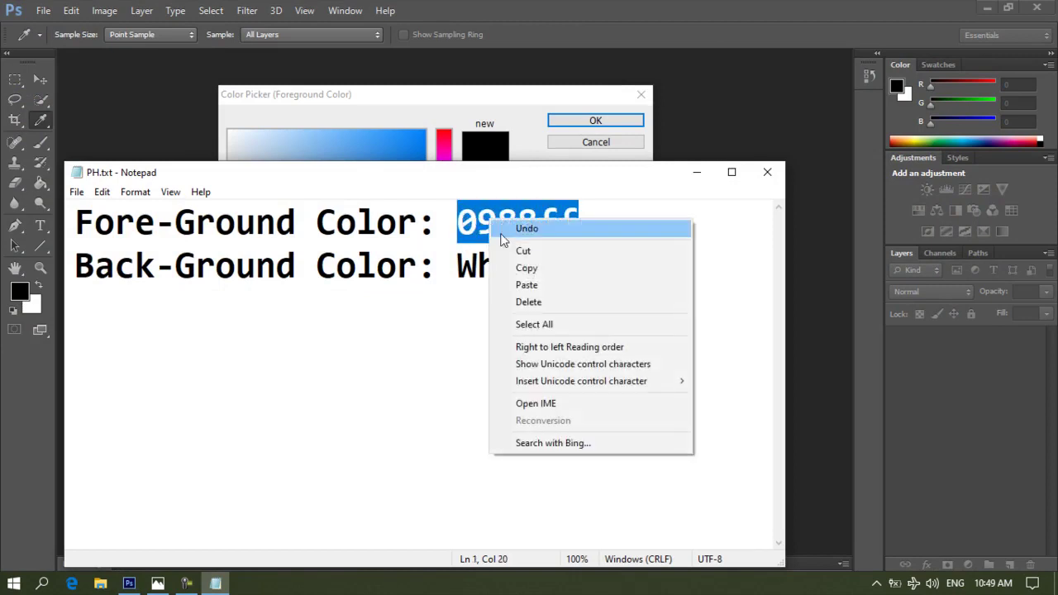
{"action": "left_click", "coordinate": [527, 268]}
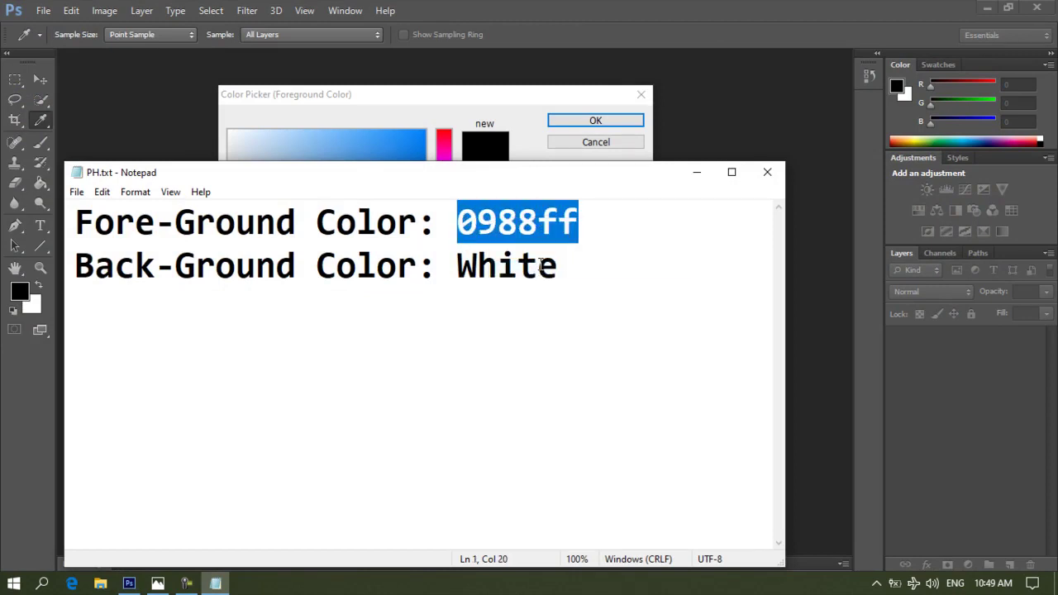
Step: Paste 0988ff into the Color Picker hex field and accept it as foreground colour
{"action": "left_click", "coordinate": [696, 172]}
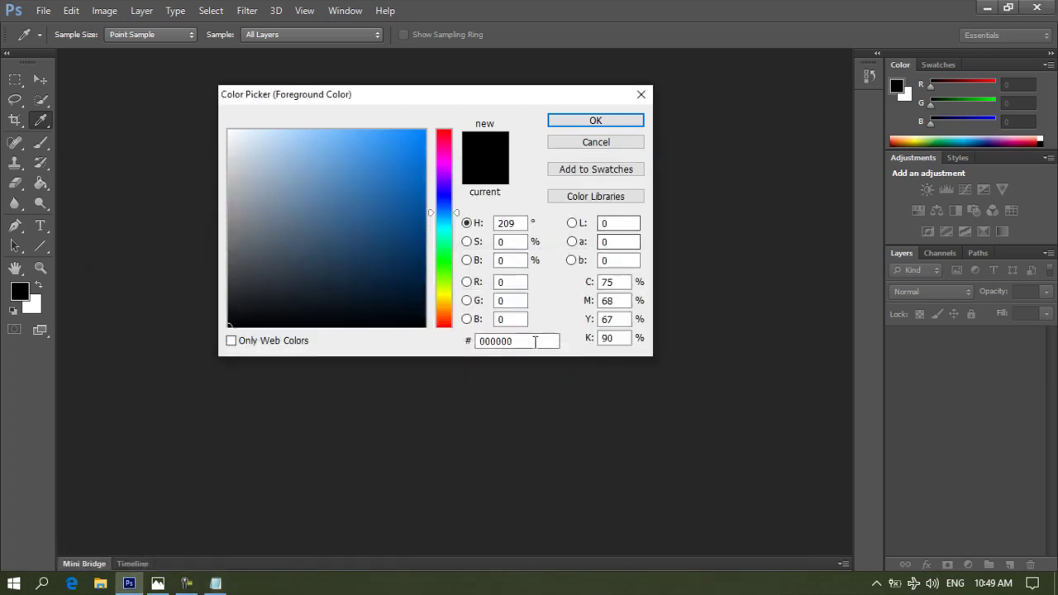
{"action": "left_click_drag", "start_coordinate": [538, 340], "coordinate": [475, 341]}
{"action": "right_click", "coordinate": [504, 337]}
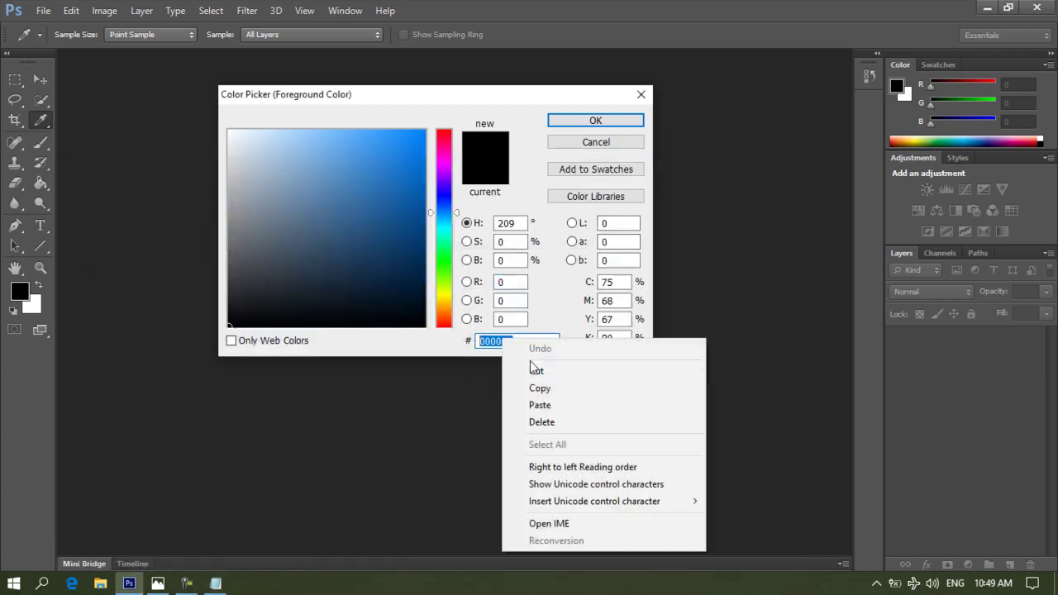
{"action": "left_click", "coordinate": [558, 400]}
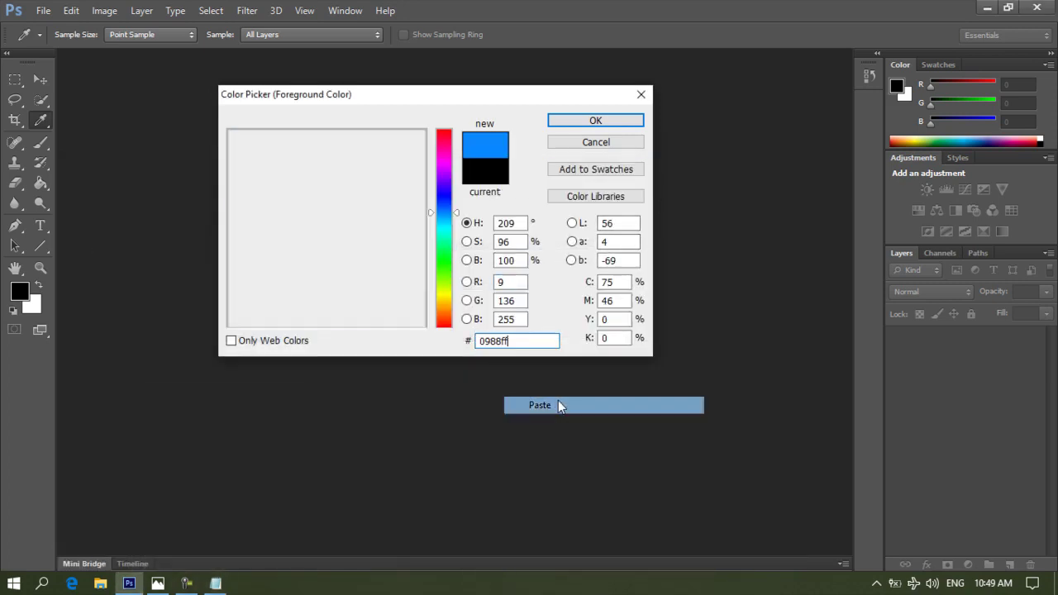
{"action": "left_click", "coordinate": [596, 120]}
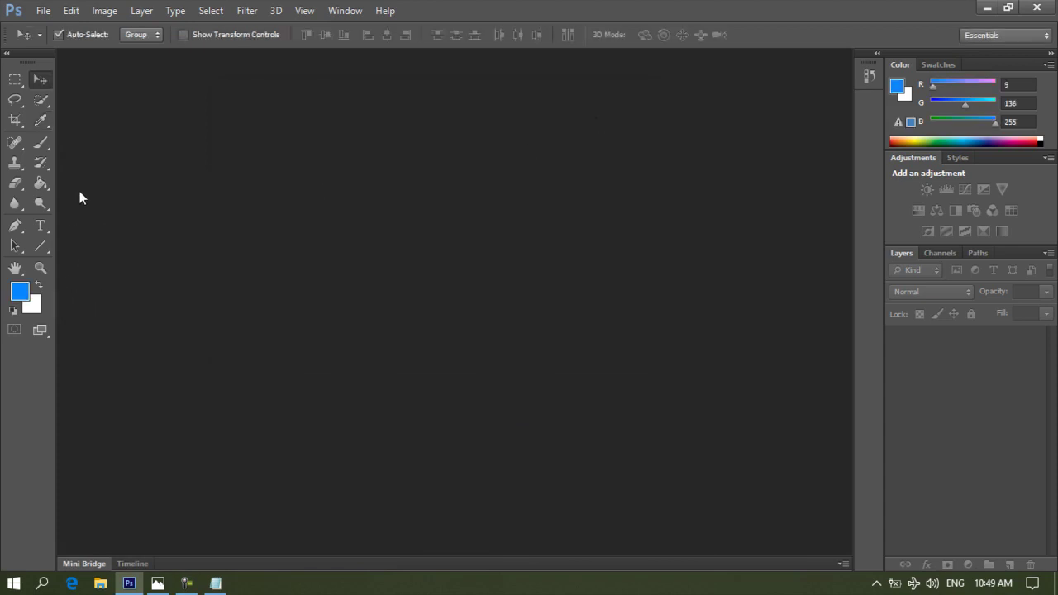
Step: Create an 800×600 px white document named 'BG-04 VIDEO 4' and fit it on screen
{"action": "left_click", "coordinate": [46, 10]}
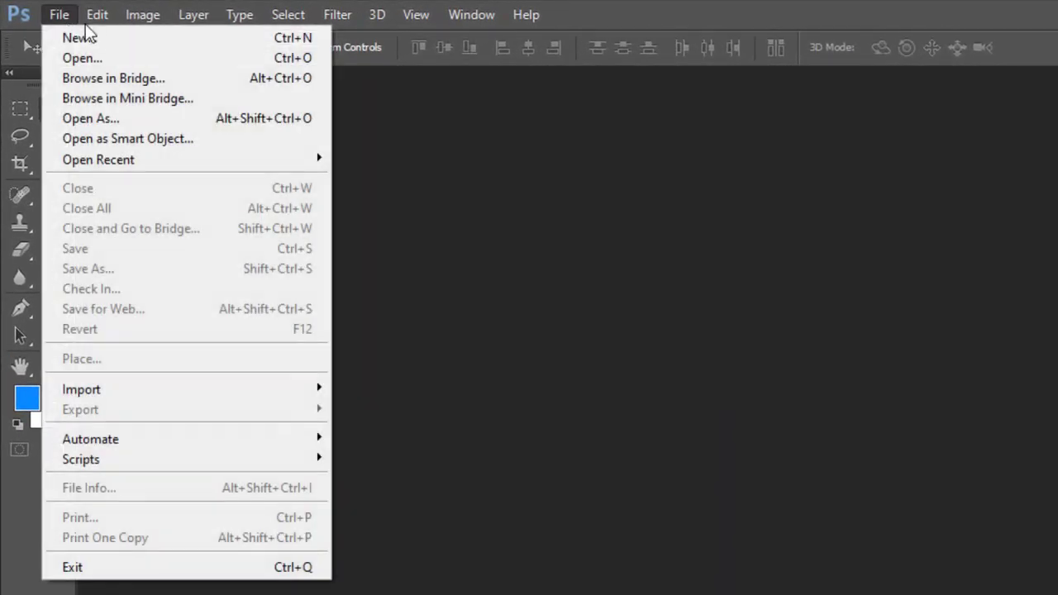
{"action": "left_click", "coordinate": [95, 37]}
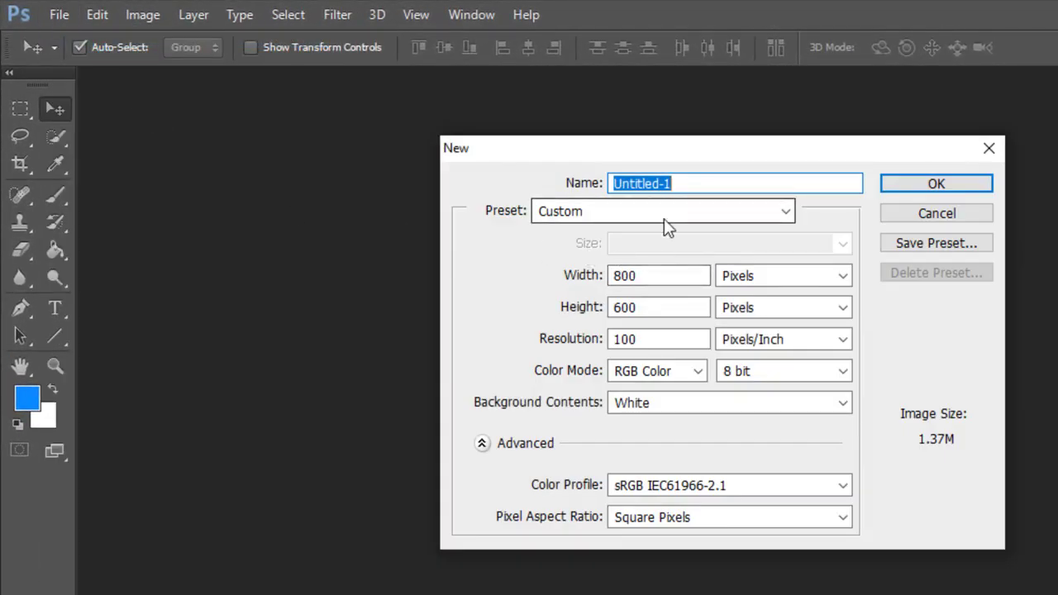
{"action": "type", "text": "b"}
{"action": "key", "text": "BackSpace"}
{"action": "type", "text": "B"}
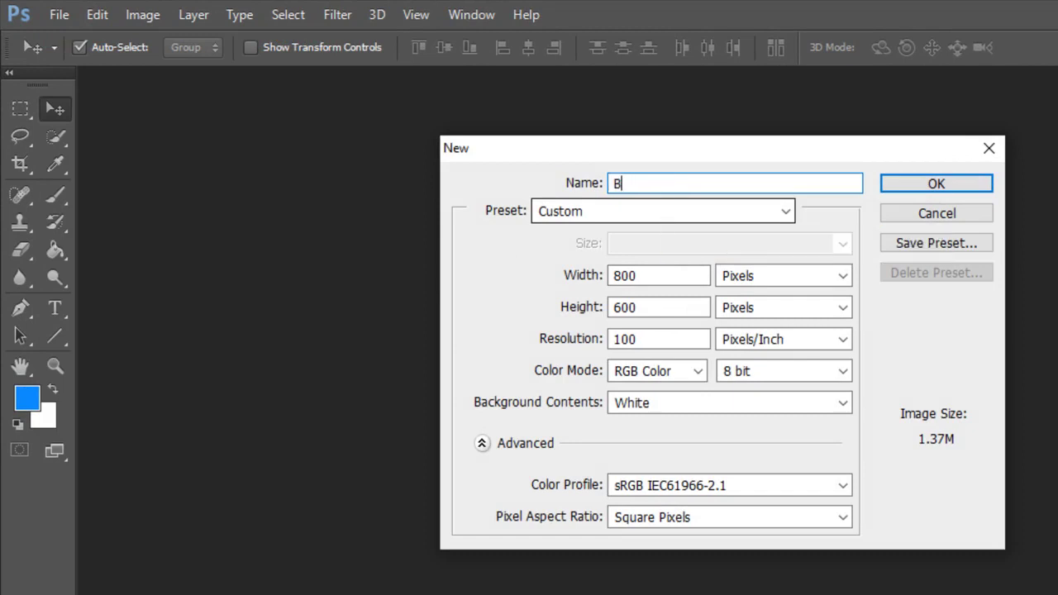
{"action": "type", "text": "G-"}
{"action": "type", "text": "04"}
{"action": "type", "text": " VIDEO 4"}
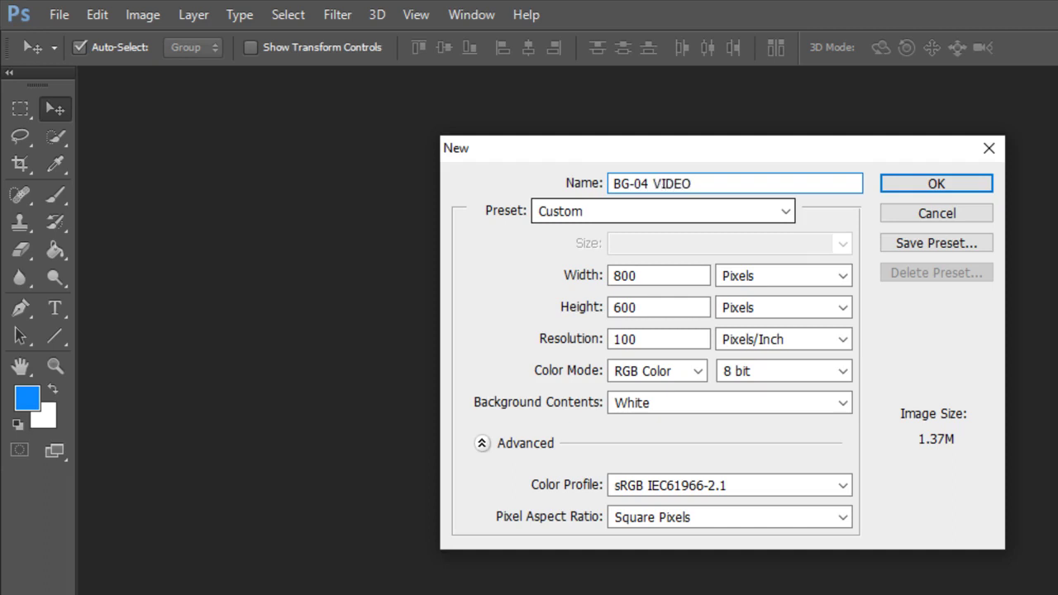
{"action": "left_click", "coordinate": [926, 186]}
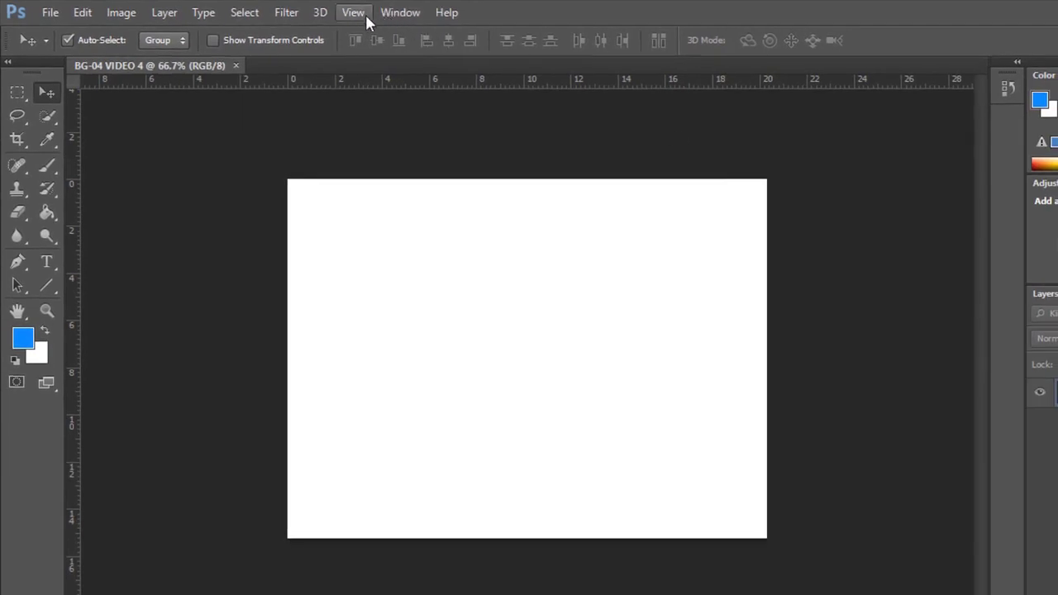
{"action": "left_click", "coordinate": [354, 12]}
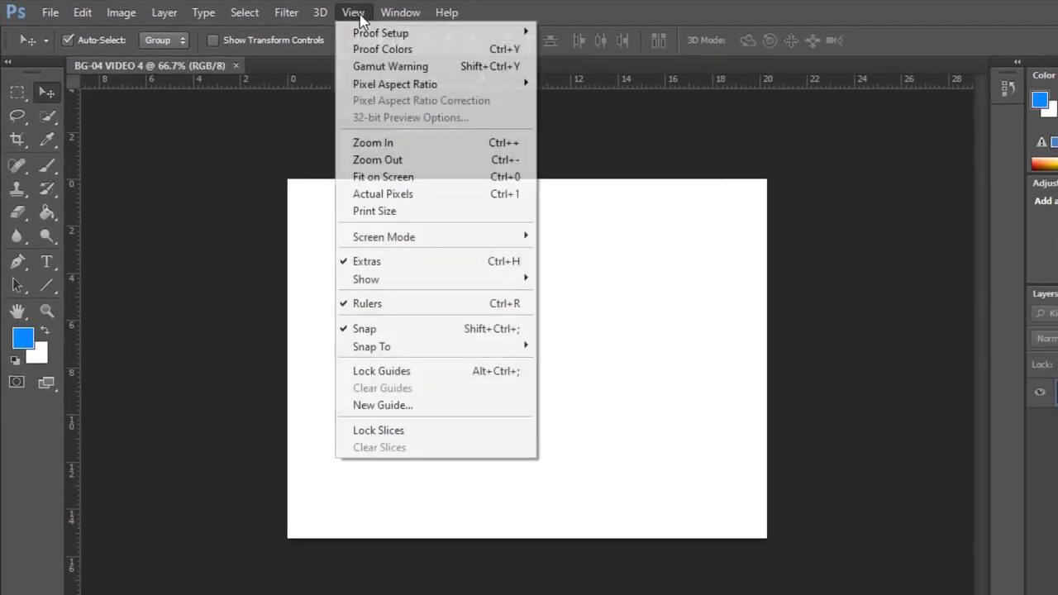
{"action": "left_click", "coordinate": [447, 181]}
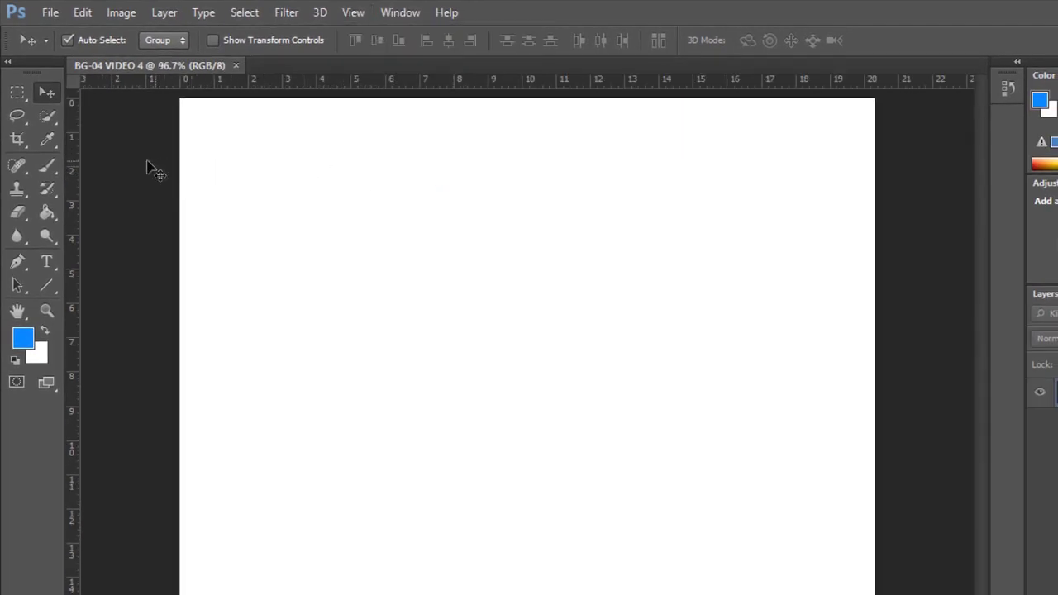
Step: Choose the Brush Tool and set its size to 21 px at 100% hardness
{"action": "left_click", "coordinate": [54, 165]}
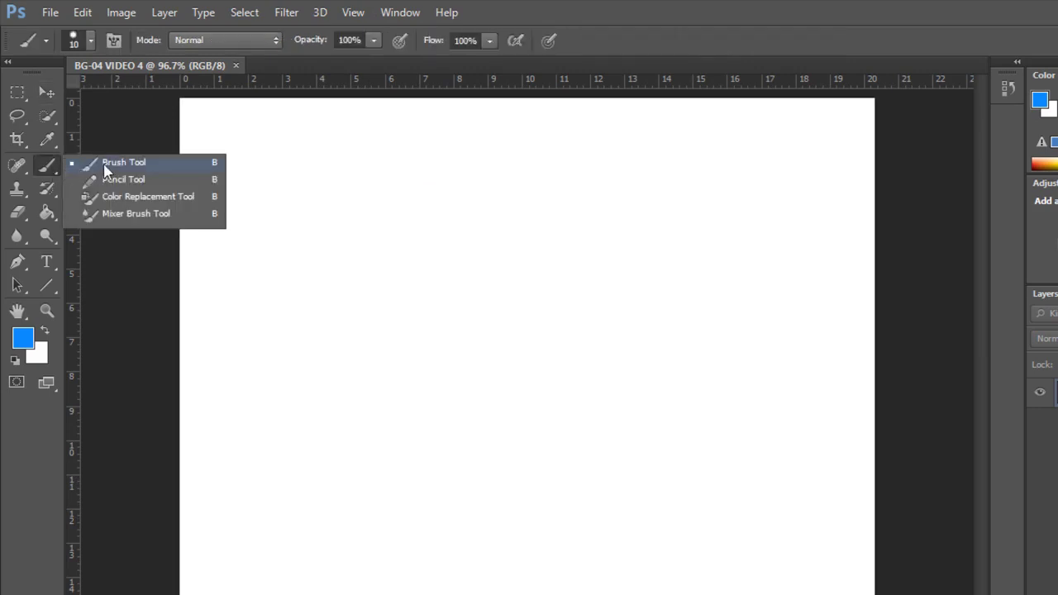
{"action": "left_click", "coordinate": [50, 167]}
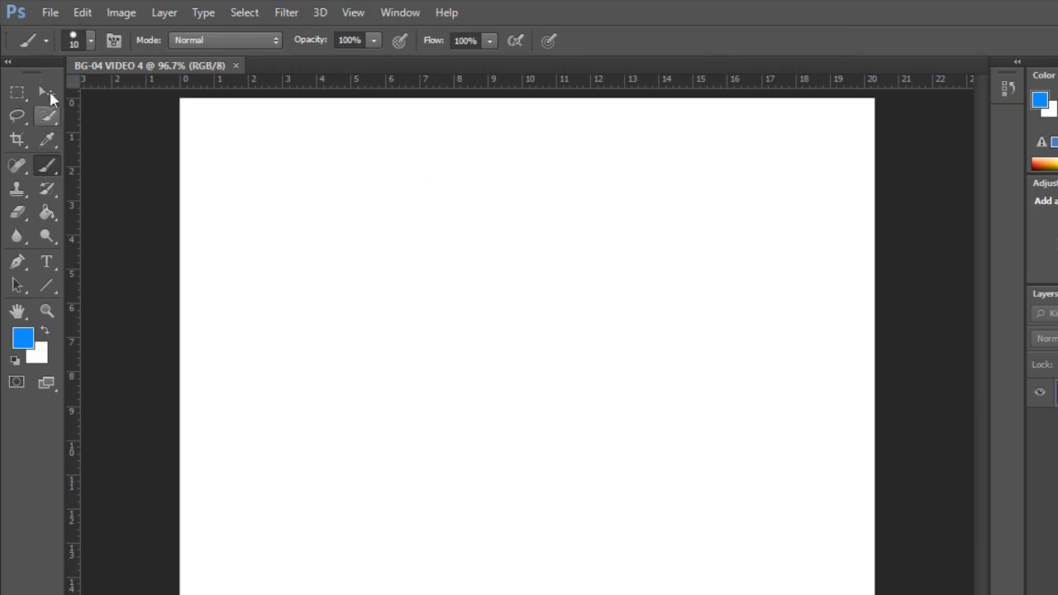
{"action": "left_click", "coordinate": [91, 40]}
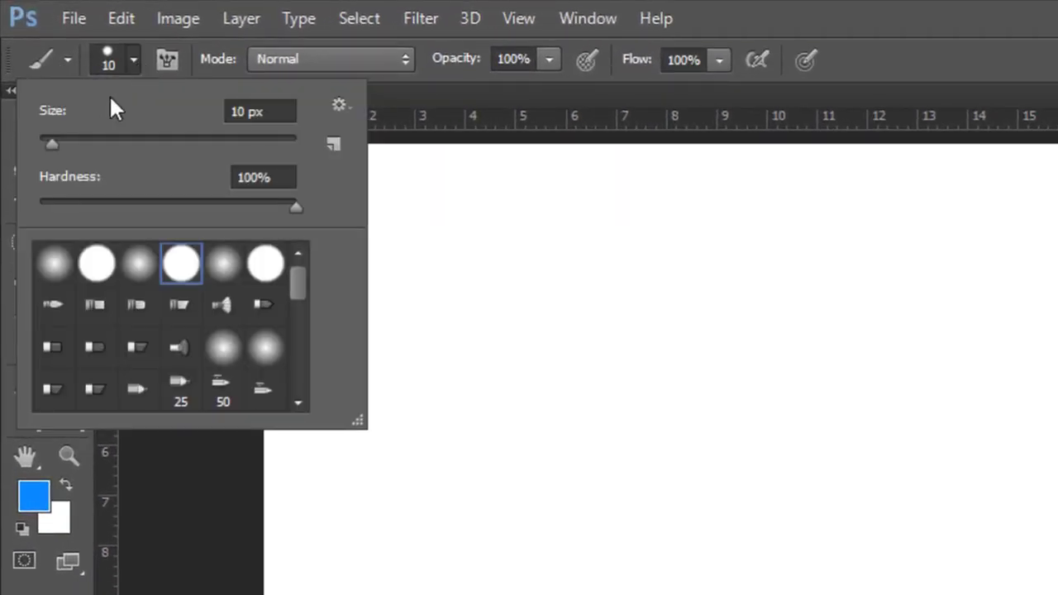
{"action": "left_click", "coordinate": [242, 113]}
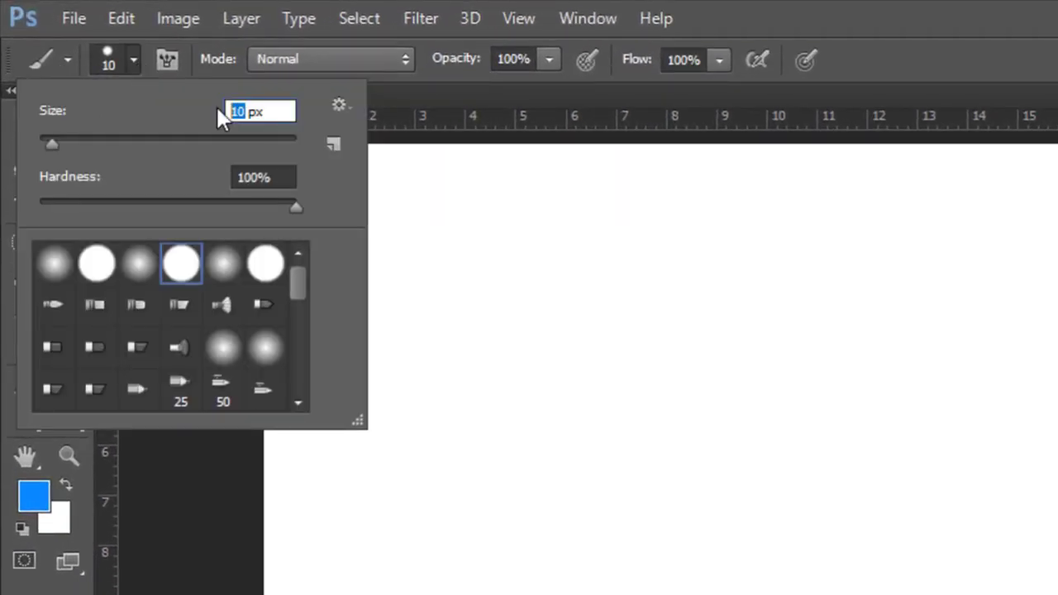
{"action": "type", "text": "21"}
{"action": "left_click", "coordinate": [464, 86]}
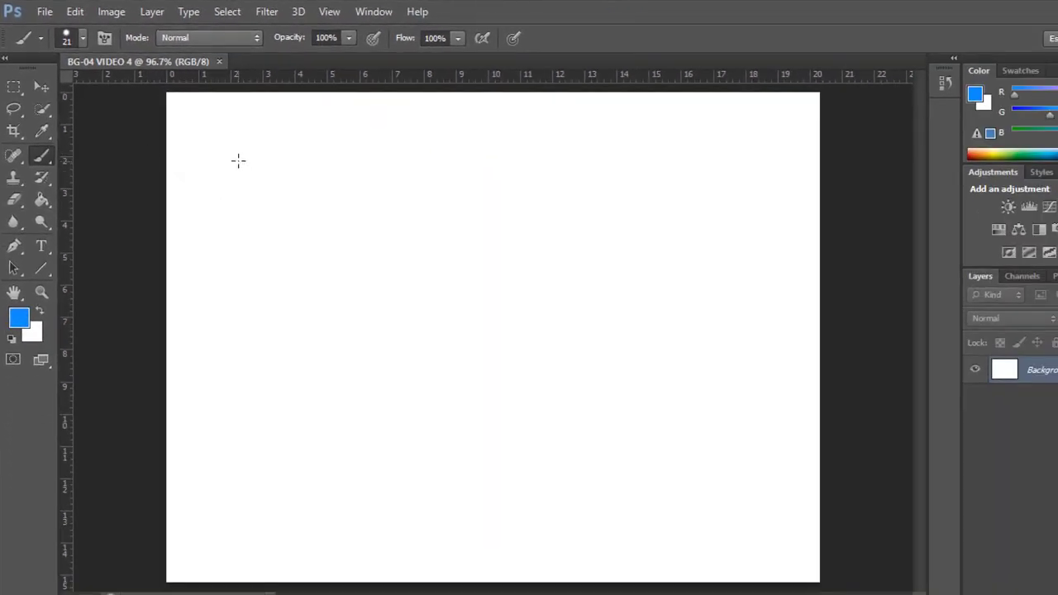
Step: Paint a test dot near the canvas top-left and undo it
{"action": "left_click", "coordinate": [203, 101]}
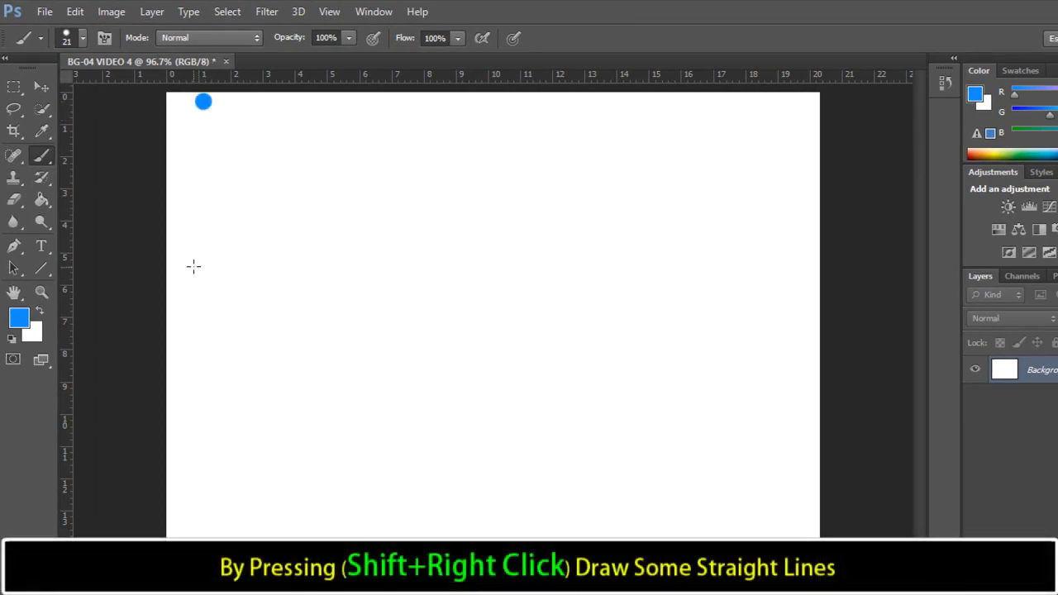
{"action": "key", "text": "ctrl+z"}
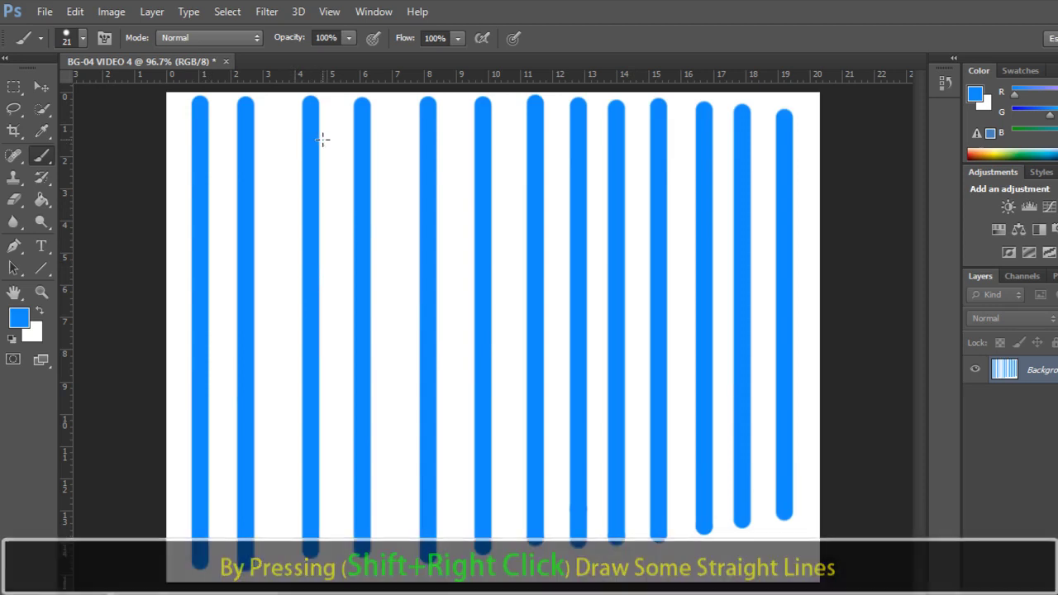
Step: Apply Motion Blur at 90° angle and 400 px distance to the blue stripes
{"action": "left_click", "coordinate": [268, 13]}
{"action": "mouse_move", "coordinate": [305, 202]}
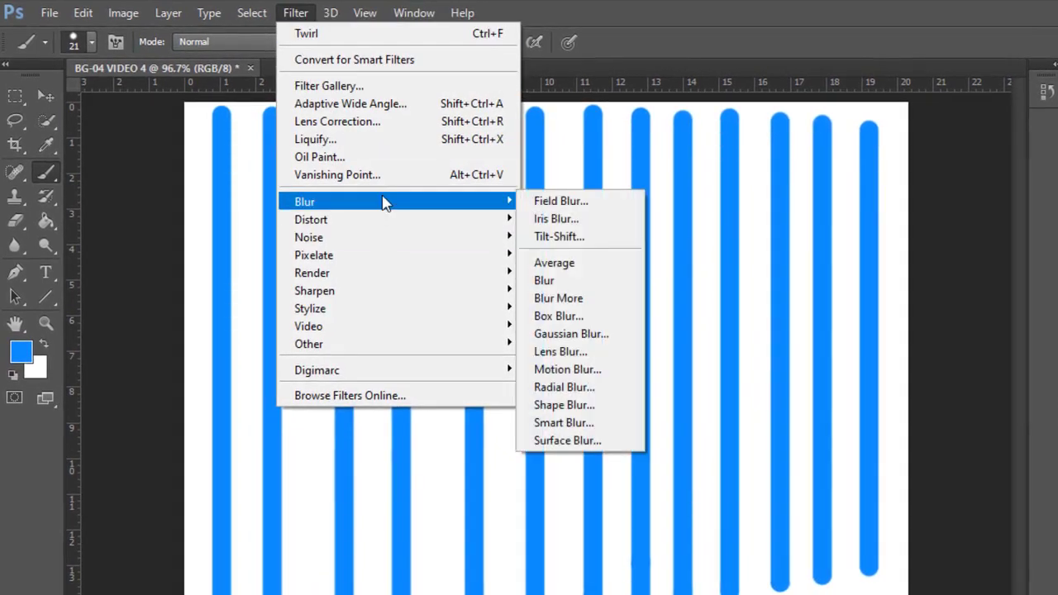
{"action": "left_click", "coordinate": [615, 376]}
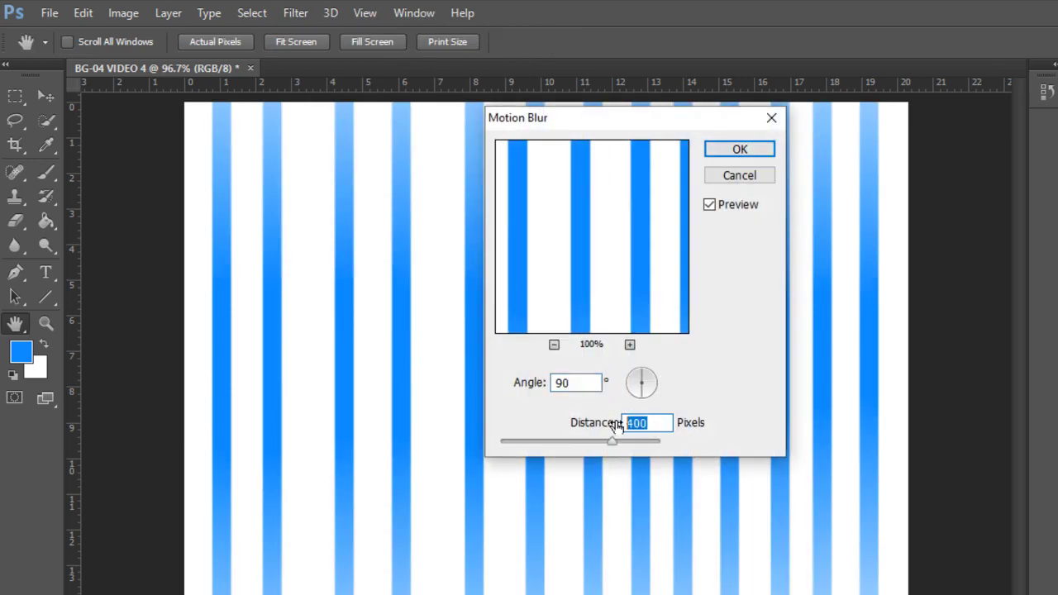
{"action": "left_click", "coordinate": [653, 423]}
{"action": "left_click", "coordinate": [725, 153]}
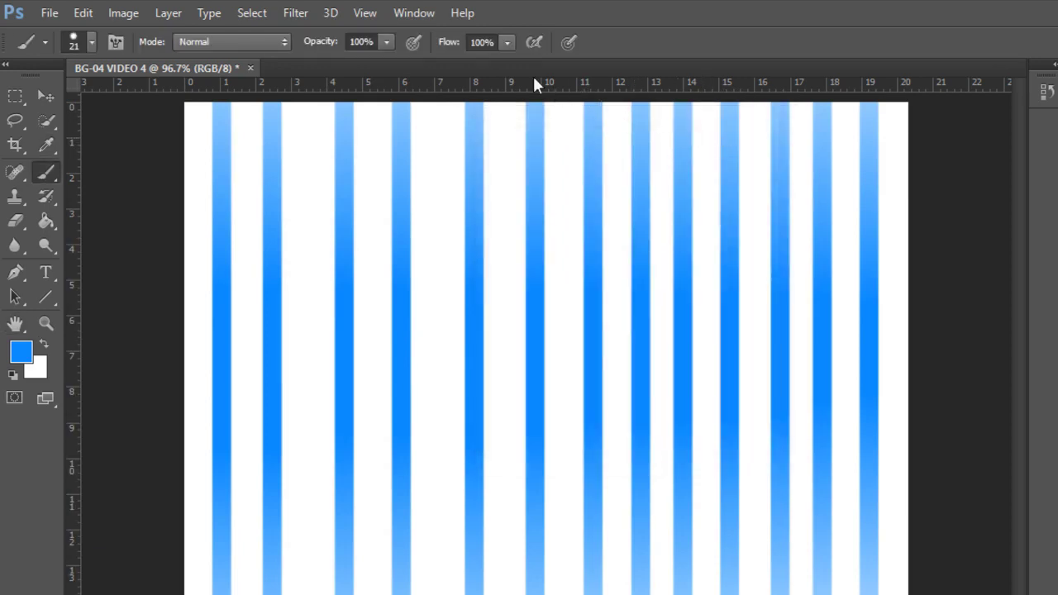
Step: Apply Polar Coordinates (Rectangular to Polar) to turn the stripes into a sunburst
{"action": "left_click", "coordinate": [309, 12]}
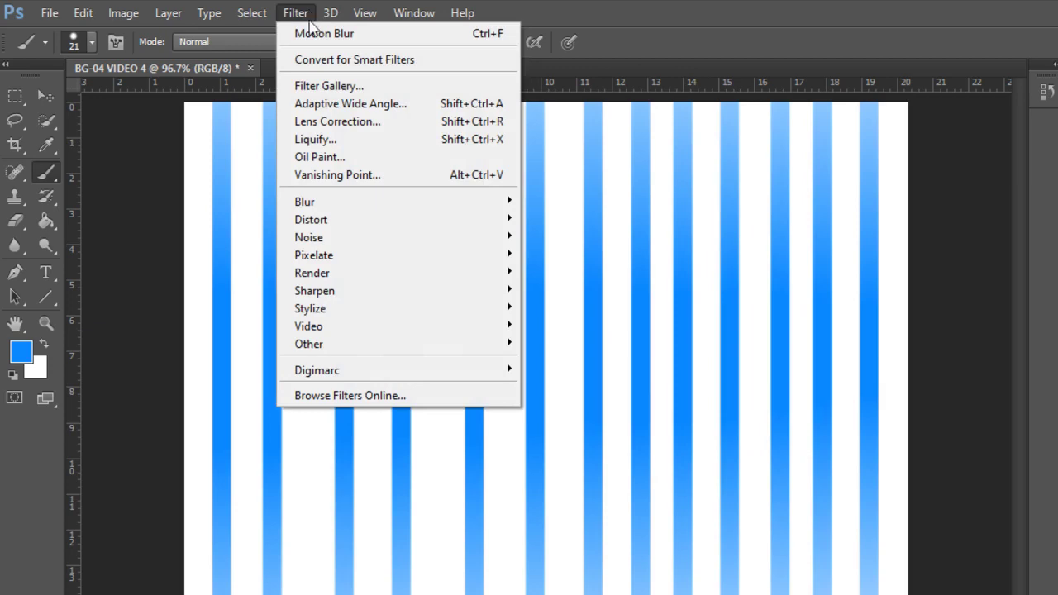
{"action": "mouse_move", "coordinate": [348, 219]}
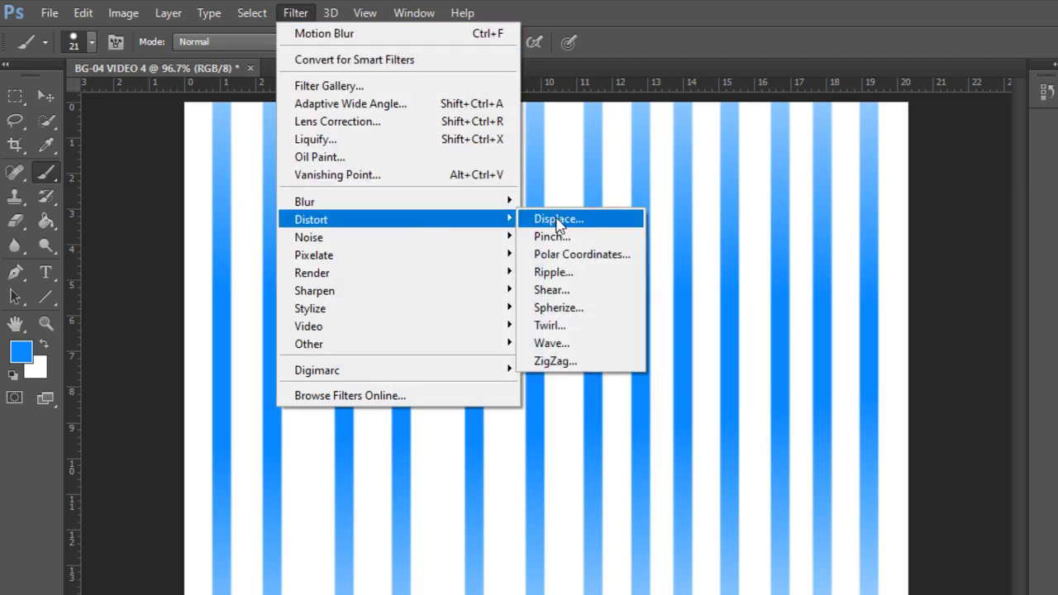
{"action": "left_click", "coordinate": [611, 256]}
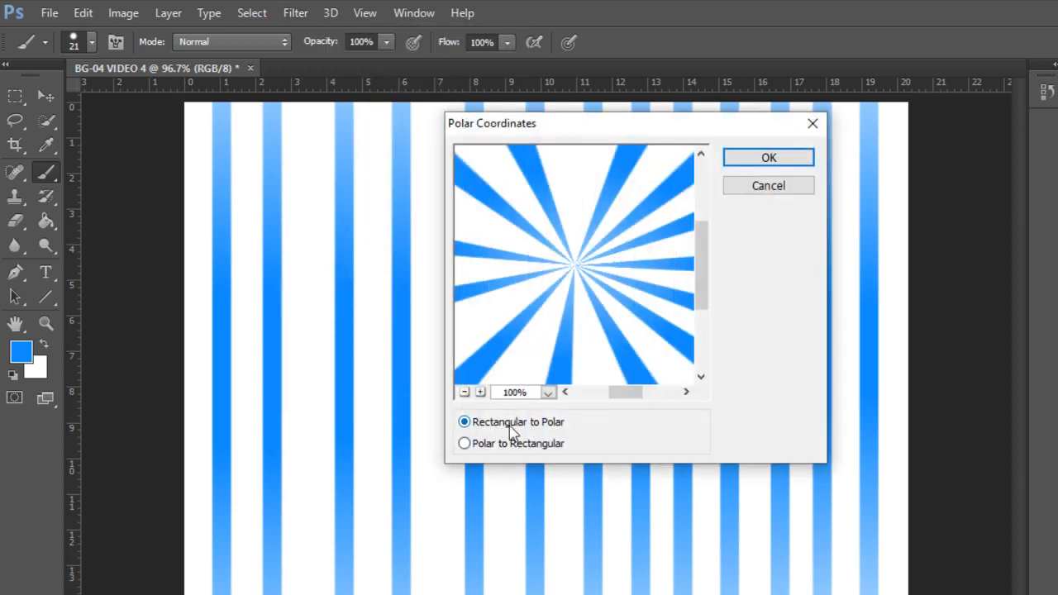
{"action": "left_click", "coordinate": [762, 161]}
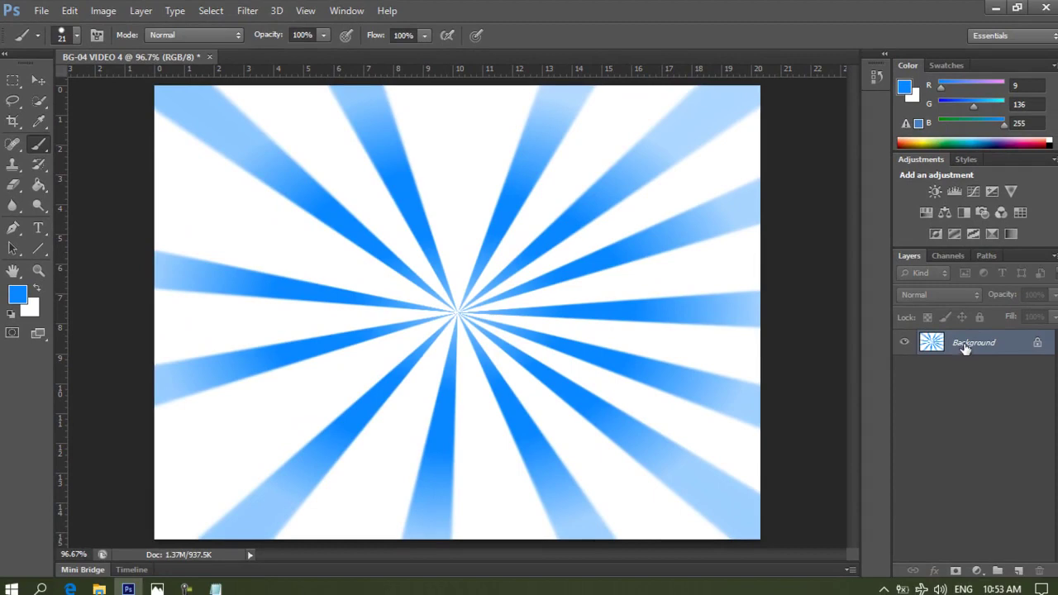
Step: Duplicate the Background layer twice, then select the Background copy layer
{"action": "left_click", "coordinate": [141, 10]}
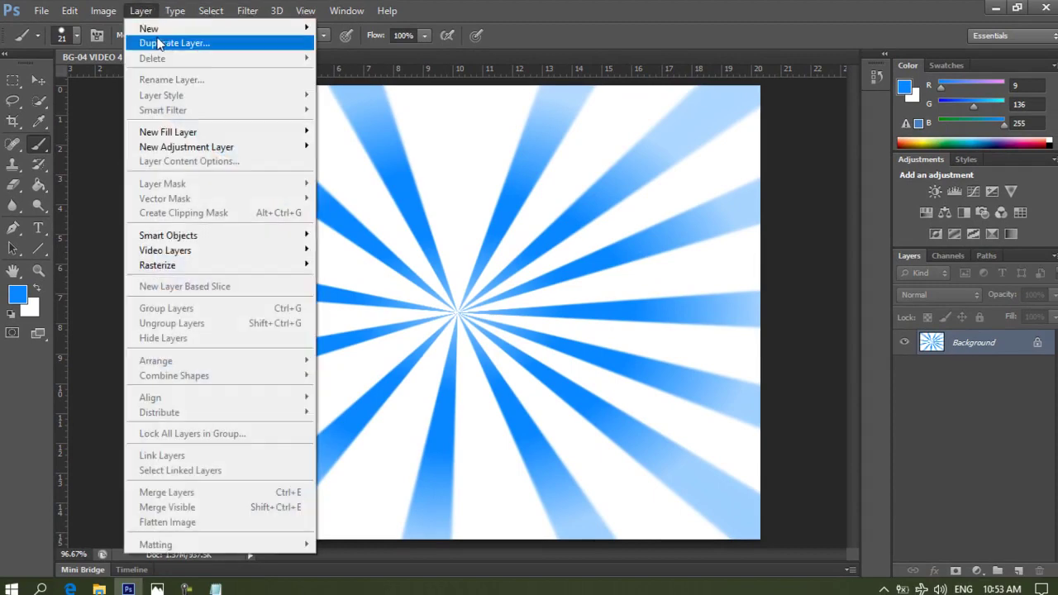
{"action": "left_click", "coordinate": [158, 43]}
{"action": "left_click", "coordinate": [659, 177]}
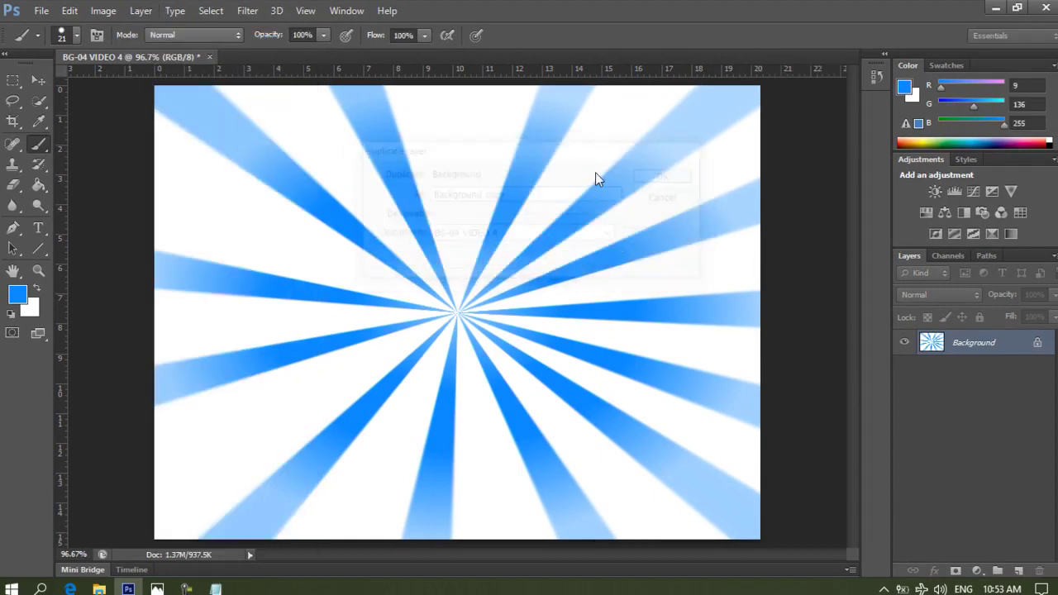
{"action": "left_click", "coordinate": [142, 11]}
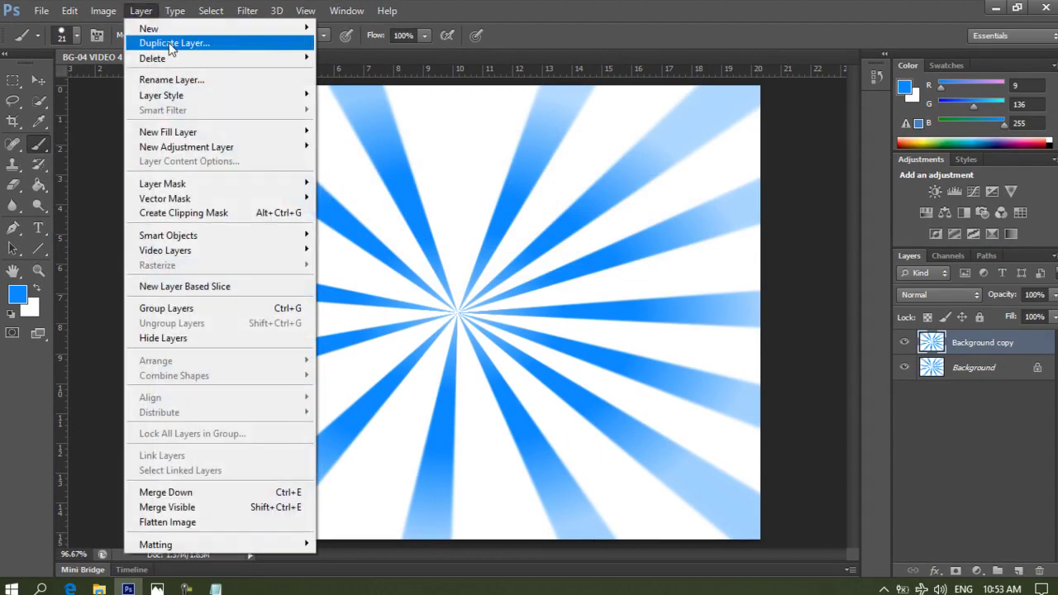
{"action": "left_click", "coordinate": [169, 43]}
{"action": "left_click", "coordinate": [661, 177]}
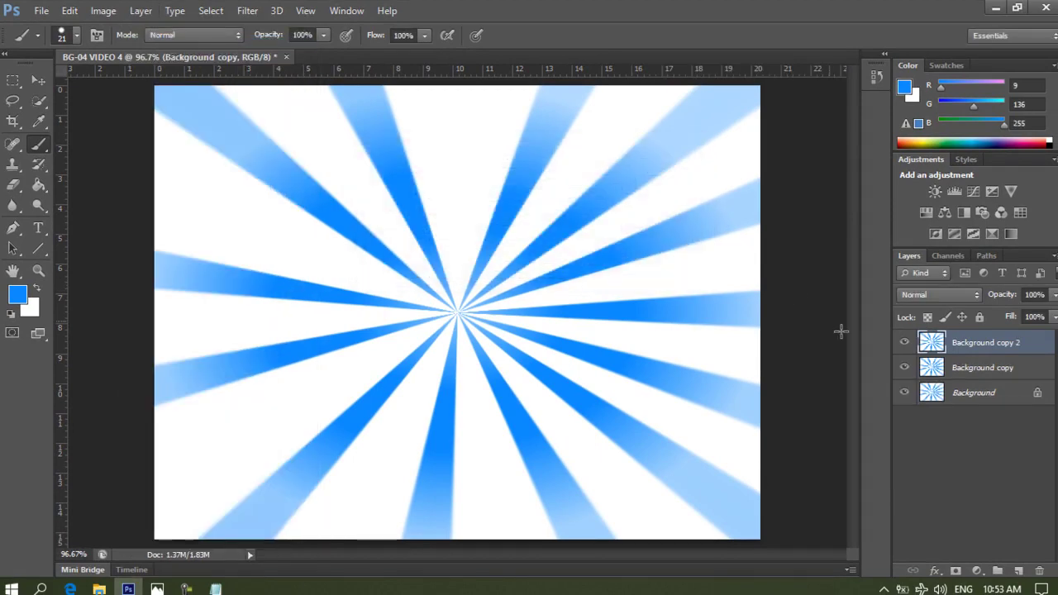
{"action": "left_click", "coordinate": [996, 372]}
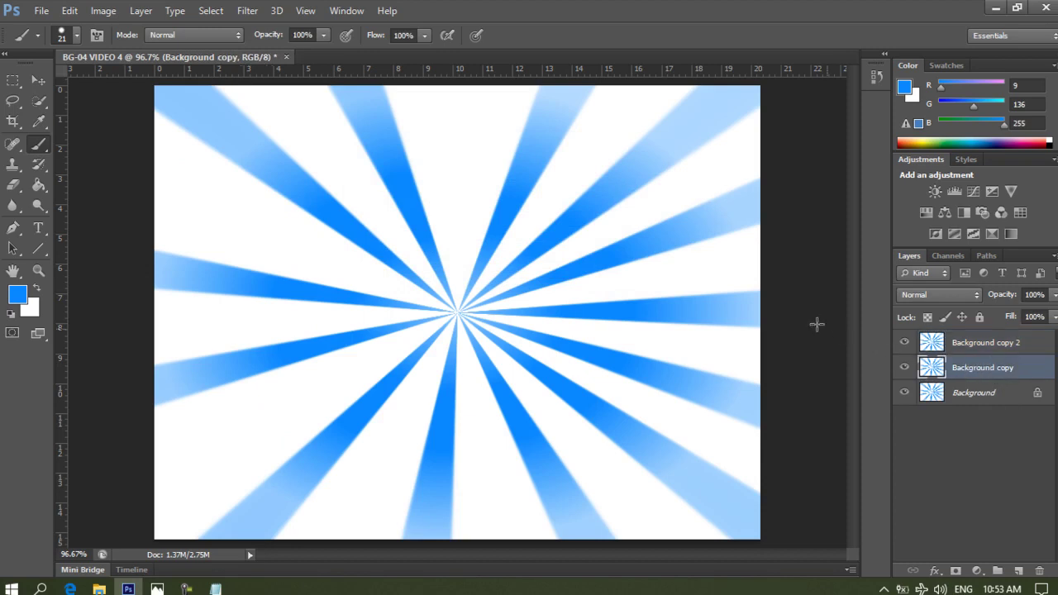
Step: Twirl the Background copy layer by 200°
{"action": "left_click", "coordinate": [247, 11]}
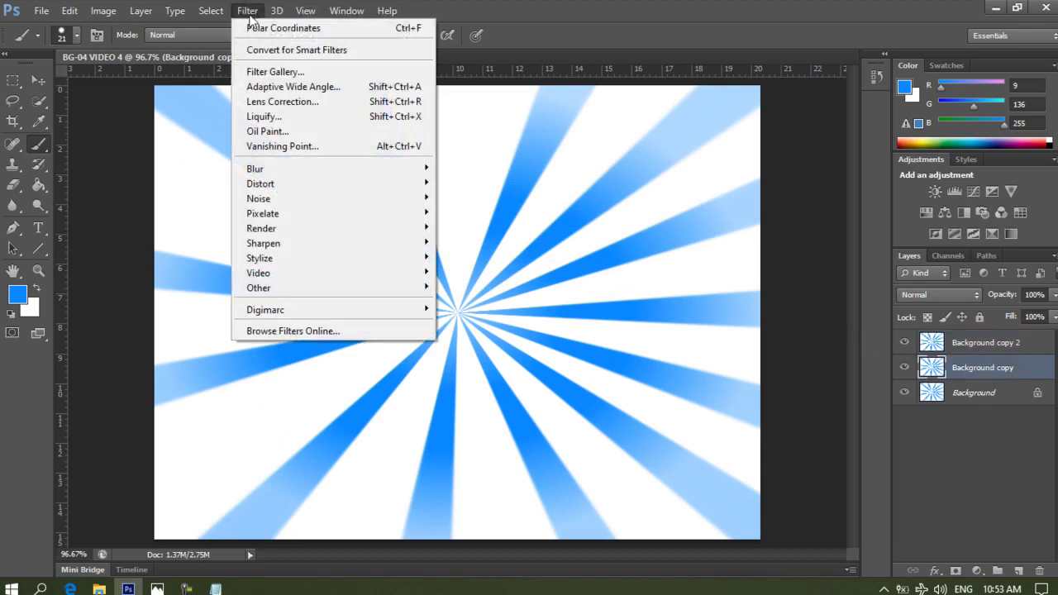
{"action": "mouse_move", "coordinate": [260, 183]}
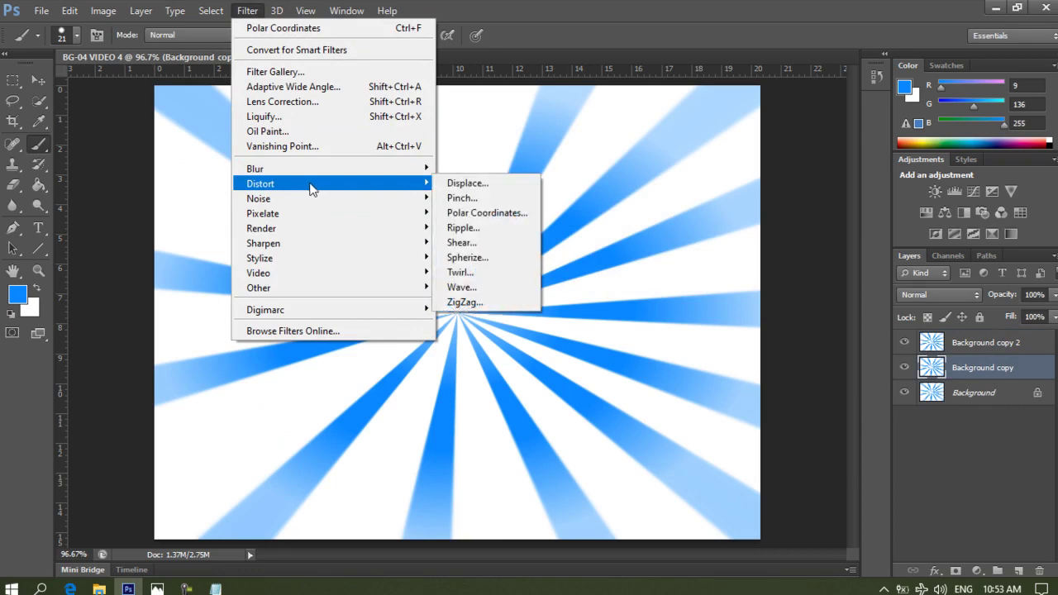
{"action": "left_click", "coordinate": [460, 272]}
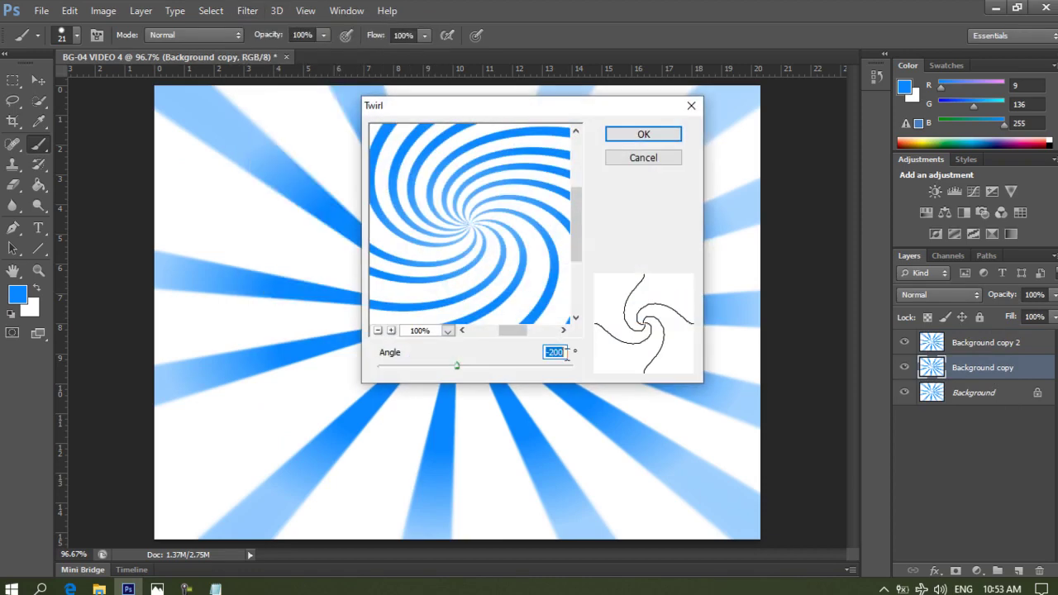
{"action": "type", "text": "200"}
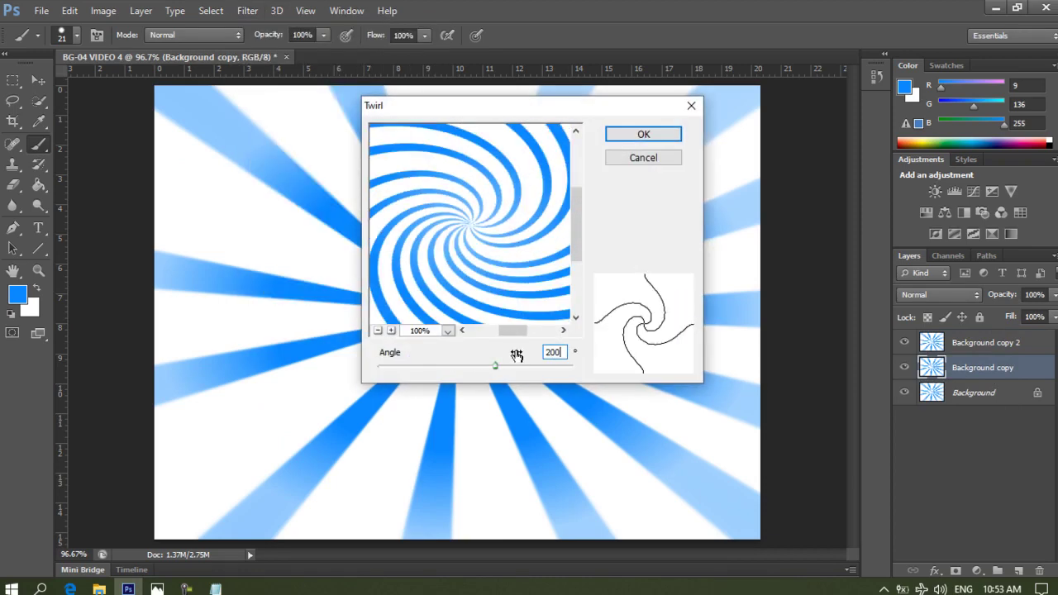
{"action": "left_click", "coordinate": [639, 143]}
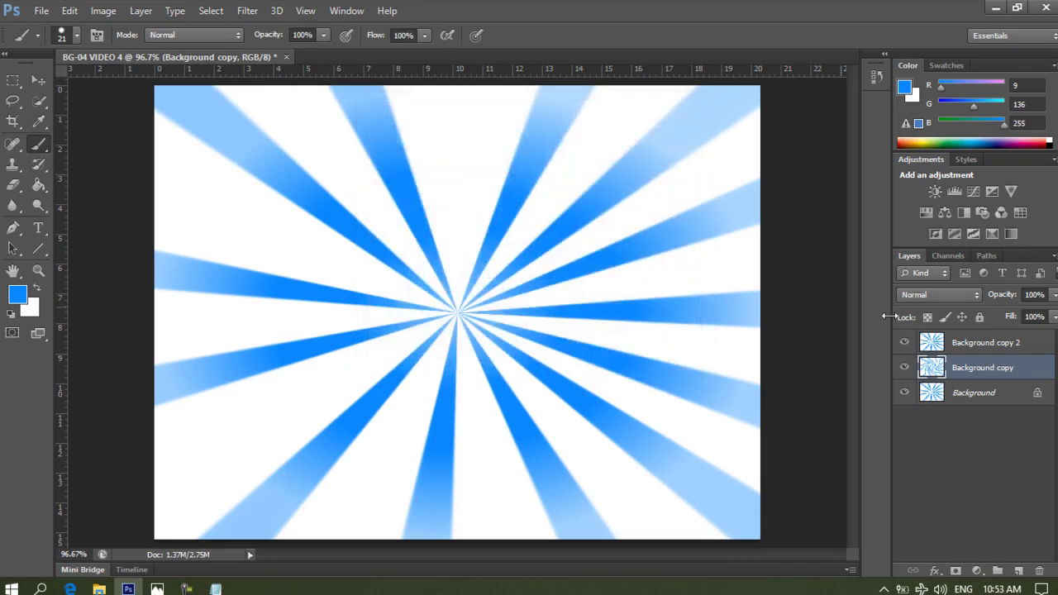
Step: Twirl the Background copy 2 layer by -200°
{"action": "left_click", "coordinate": [957, 339]}
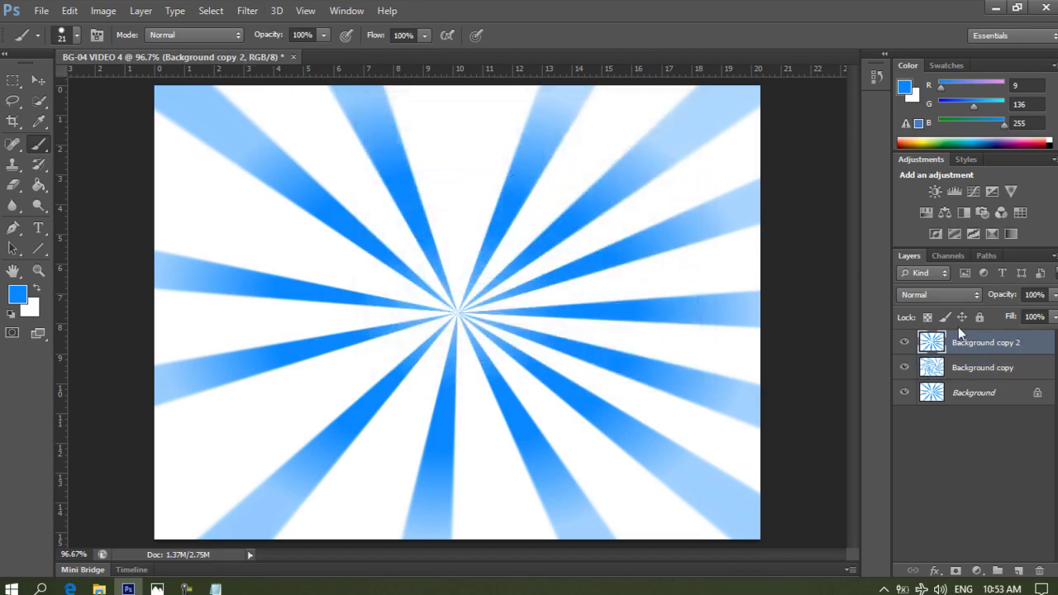
{"action": "left_click", "coordinate": [248, 11]}
{"action": "mouse_move", "coordinate": [260, 183]}
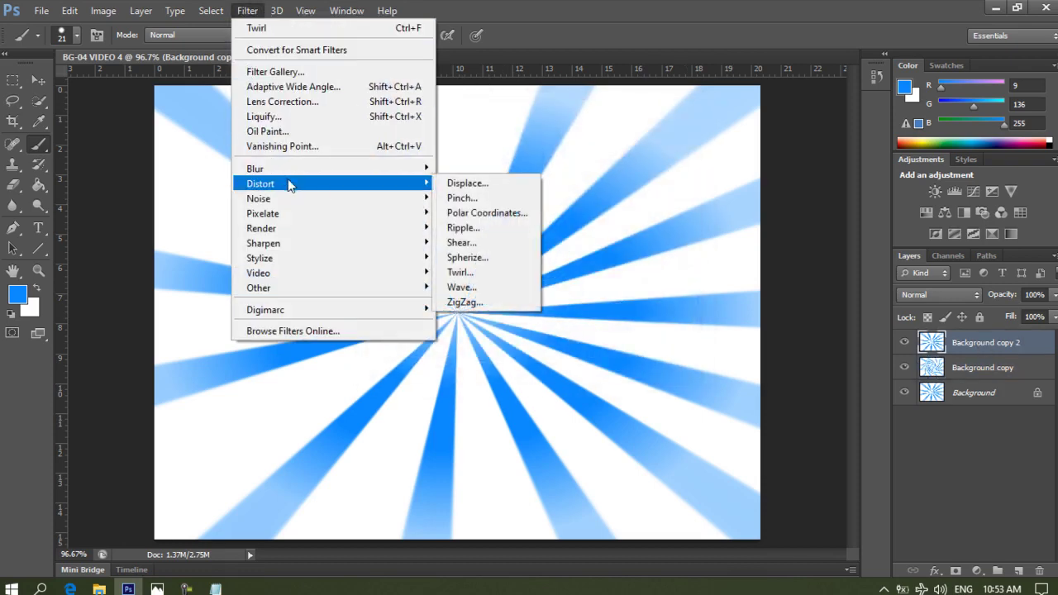
{"action": "left_click", "coordinate": [483, 273]}
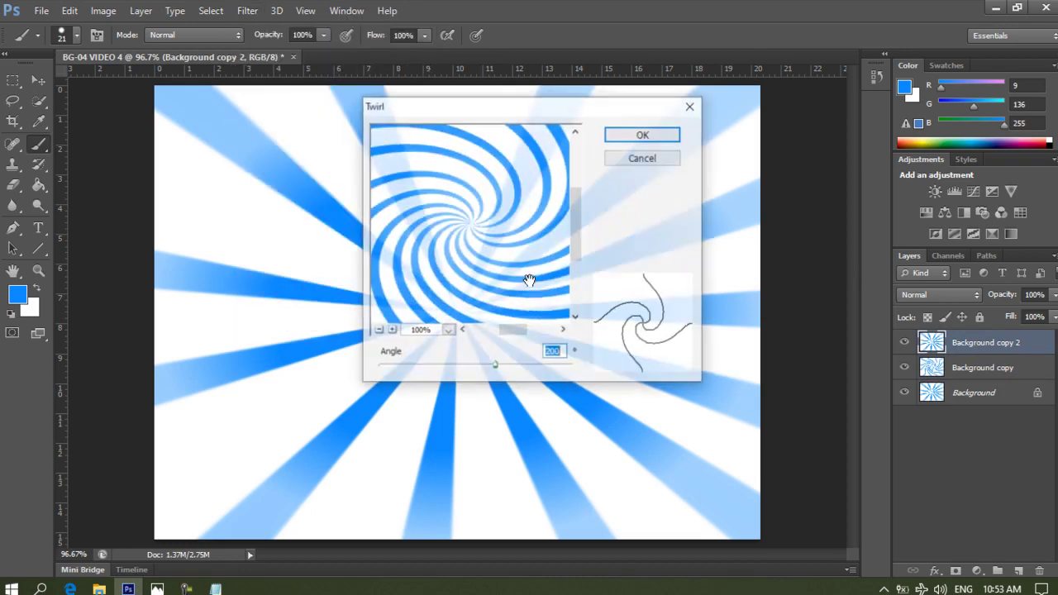
{"action": "key", "text": "BackSpace"}
{"action": "type", "text": "-"}
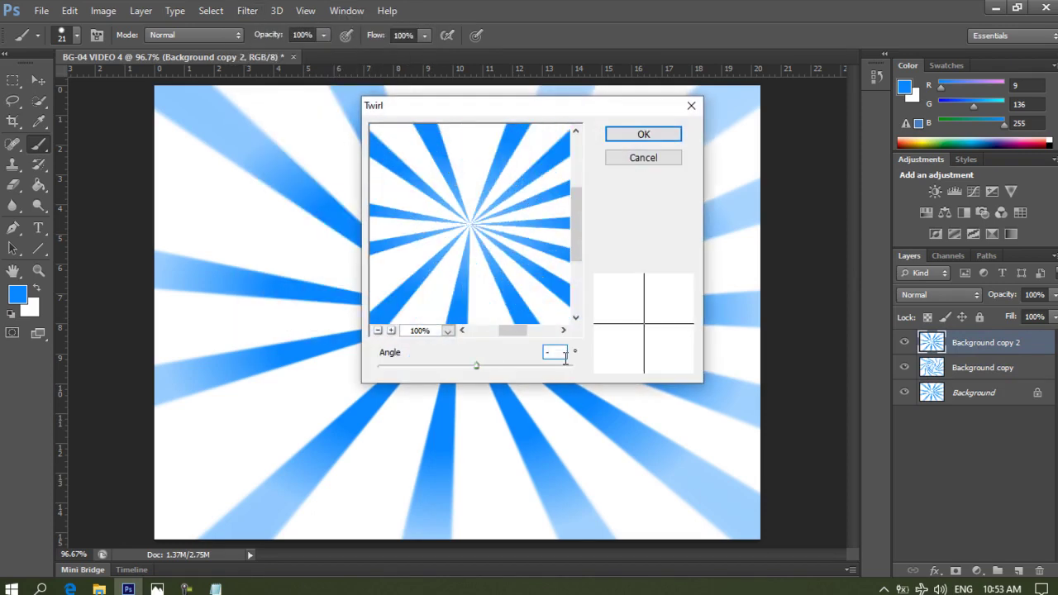
{"action": "type", "text": "200"}
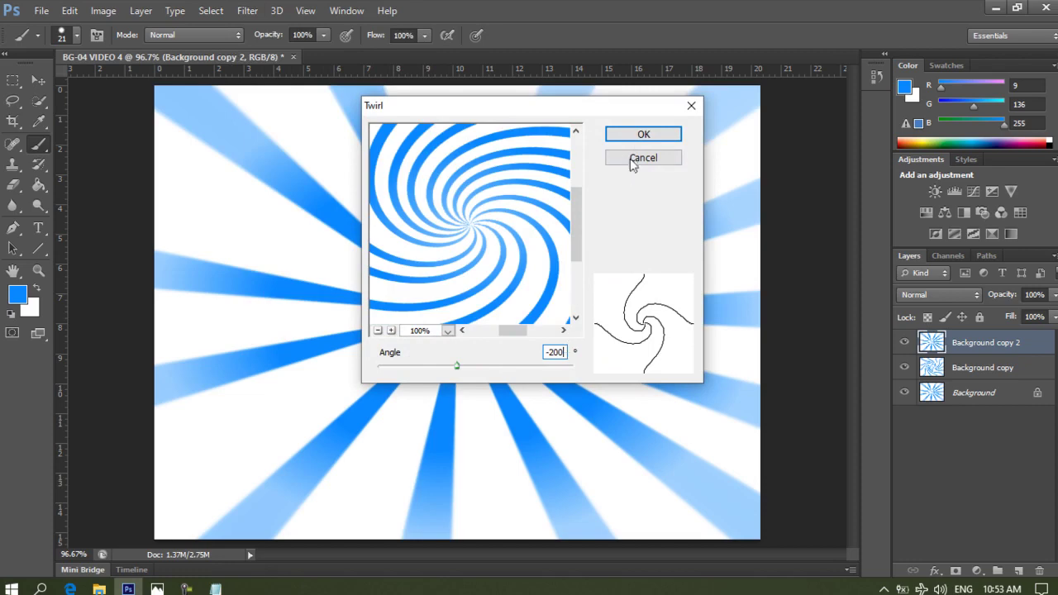
{"action": "left_click", "coordinate": [641, 135]}
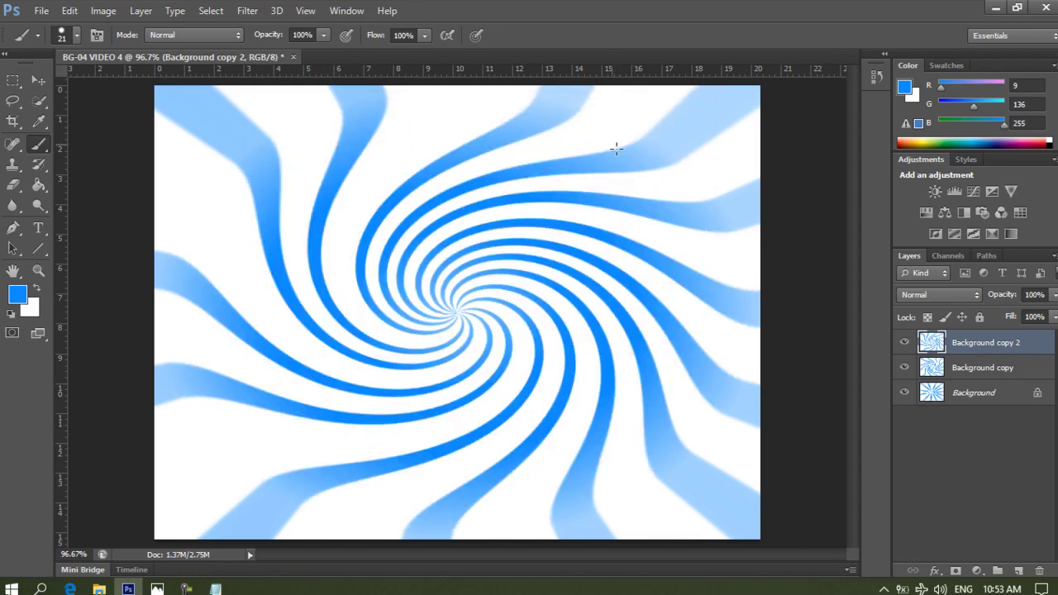
Step: Set Background copy 2's blend mode to Darken so the spirals form a lattice
{"action": "left_click", "coordinate": [949, 292]}
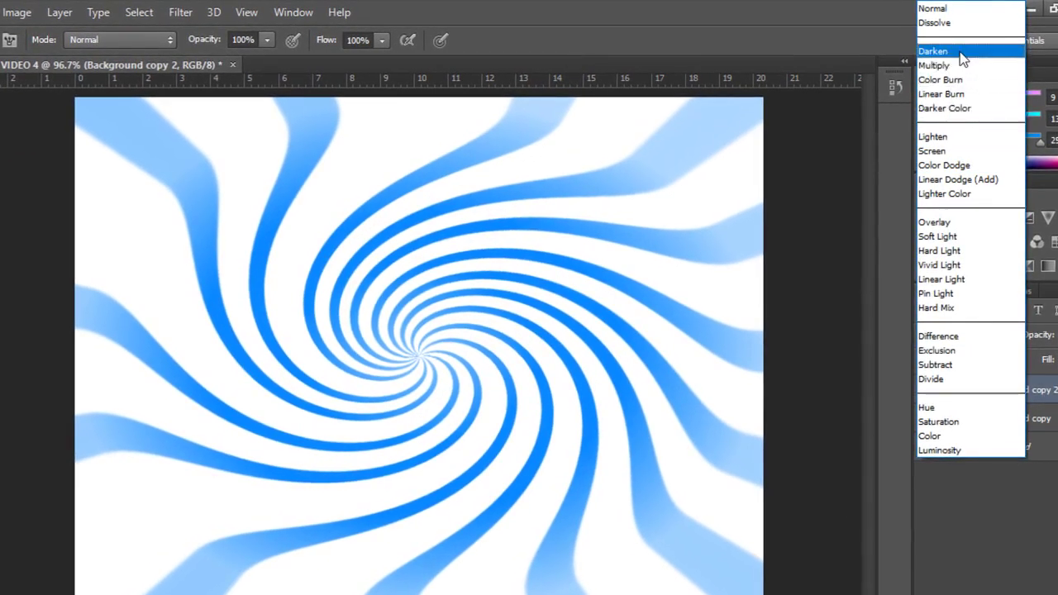
{"action": "left_click", "coordinate": [961, 52]}
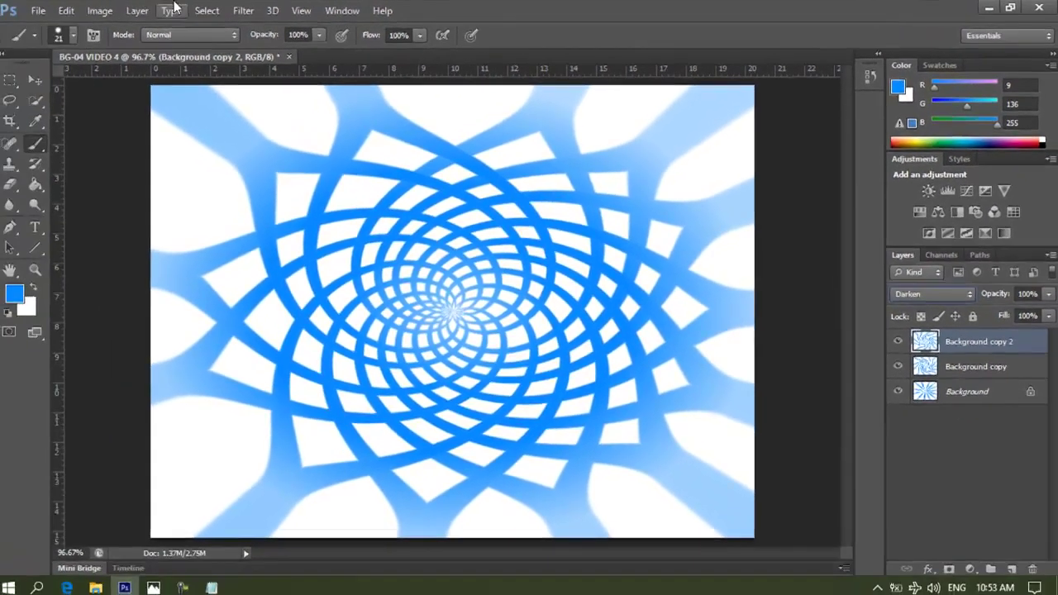
{"action": "left_click", "coordinate": [43, 10]}
Step: Save the image as a JPEG at Quality 12 Maximum and minimize Photoshop
{"action": "left_click", "coordinate": [64, 197]}
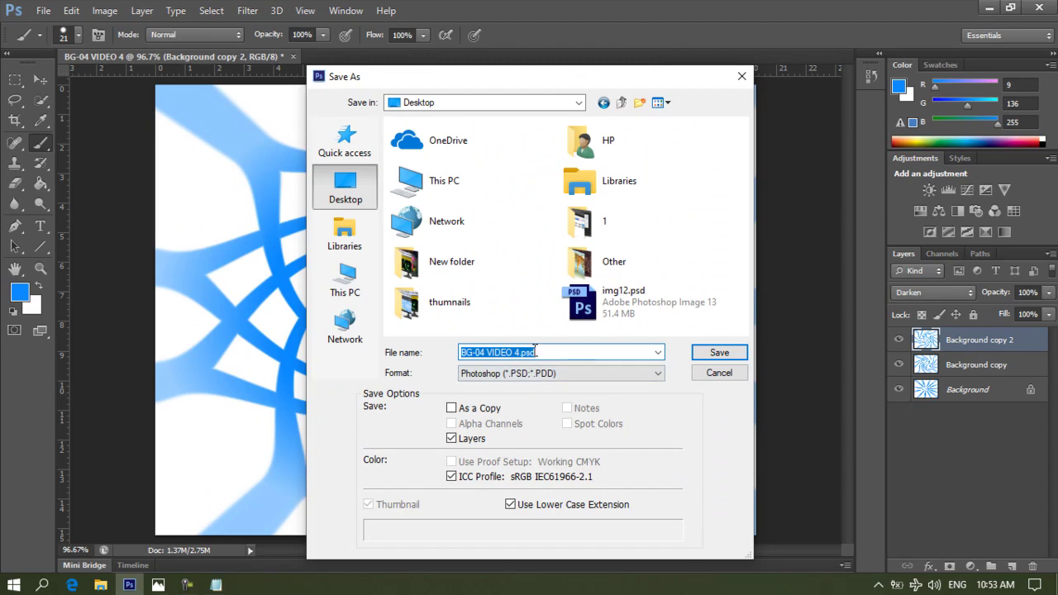
{"action": "left_click", "coordinate": [610, 374]}
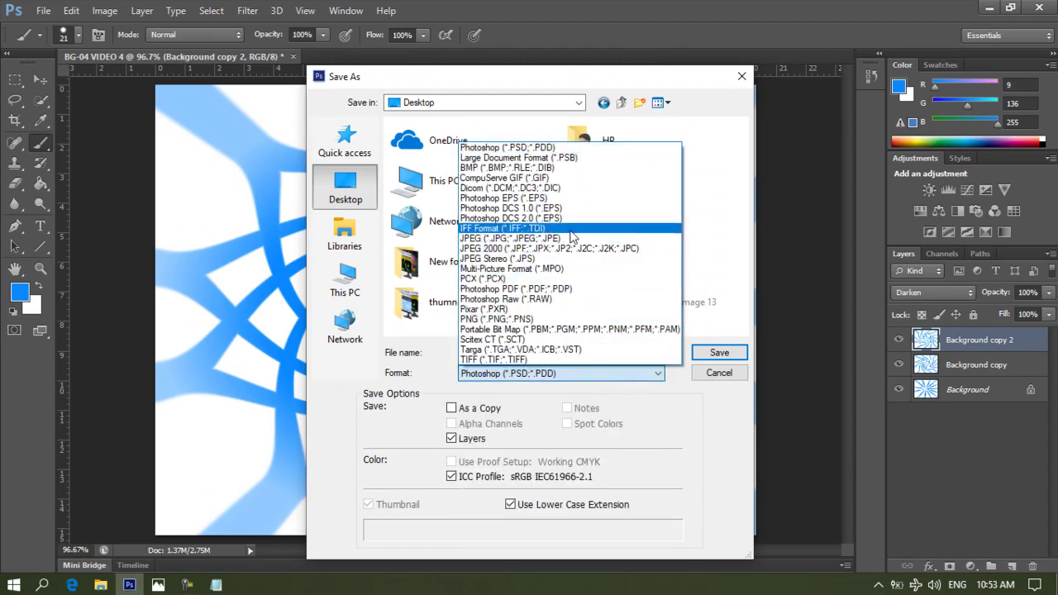
{"action": "left_click", "coordinate": [570, 238]}
{"action": "left_click", "coordinate": [719, 352]}
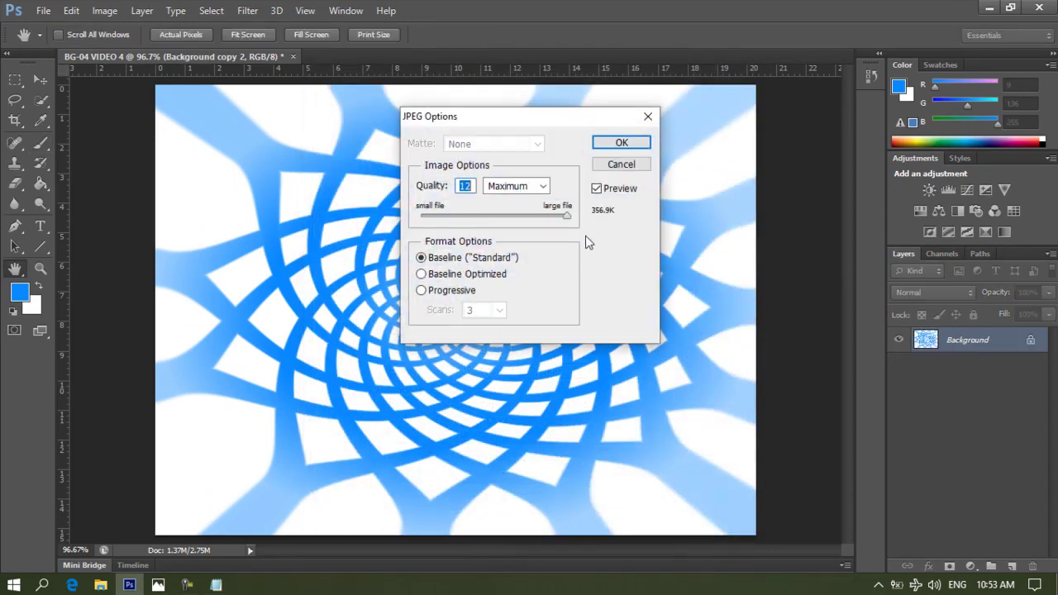
{"action": "left_click", "coordinate": [621, 144]}
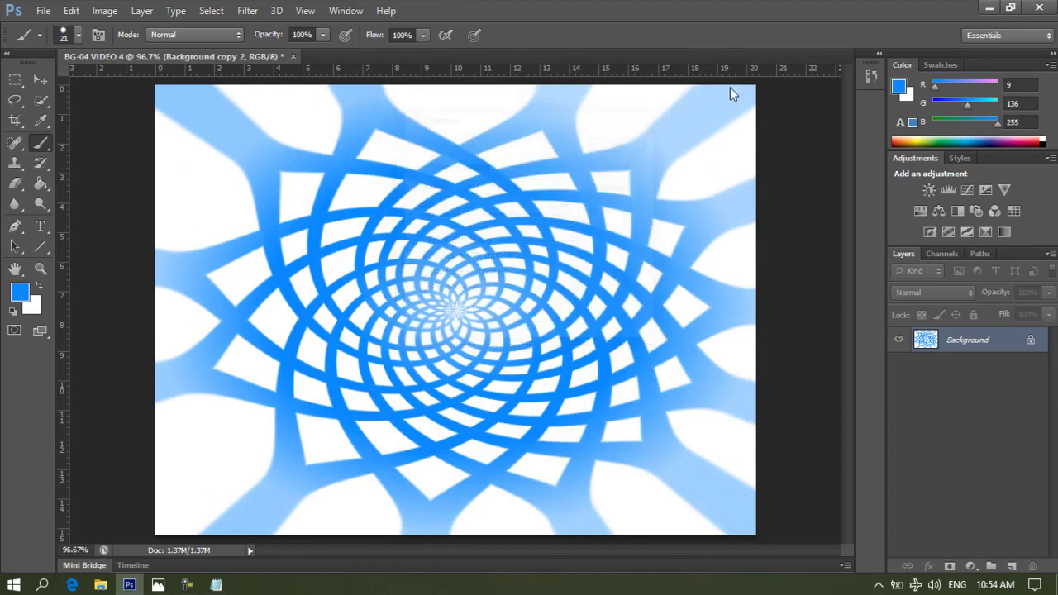
{"action": "left_click", "coordinate": [987, 8]}
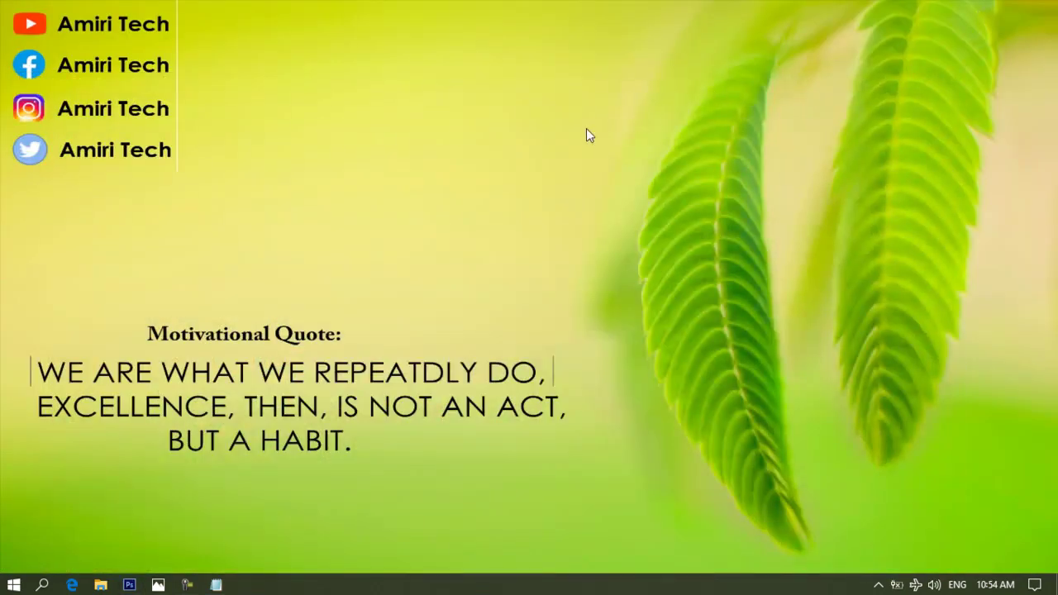